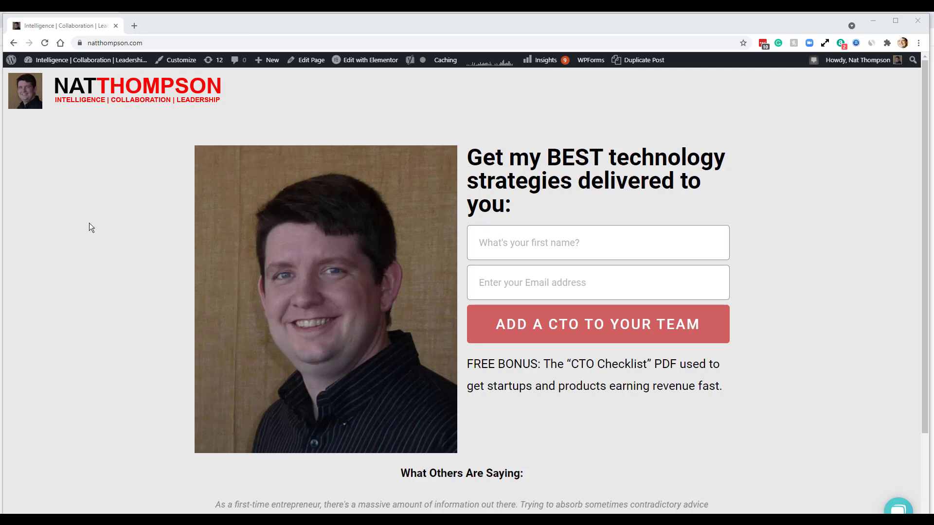
- Open the WordPress admin Dashboard from the site-name menu in the admin bar
mouse_move(75, 61)
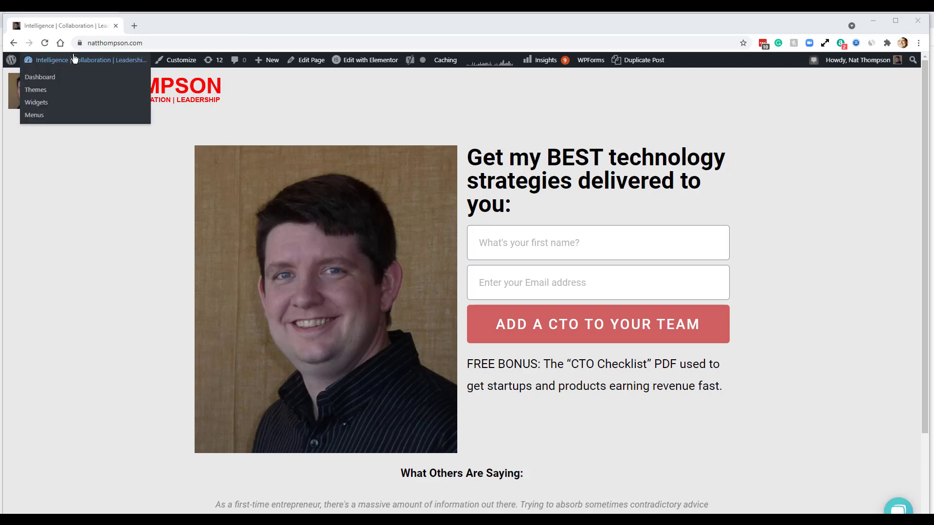
left_click(53, 83)
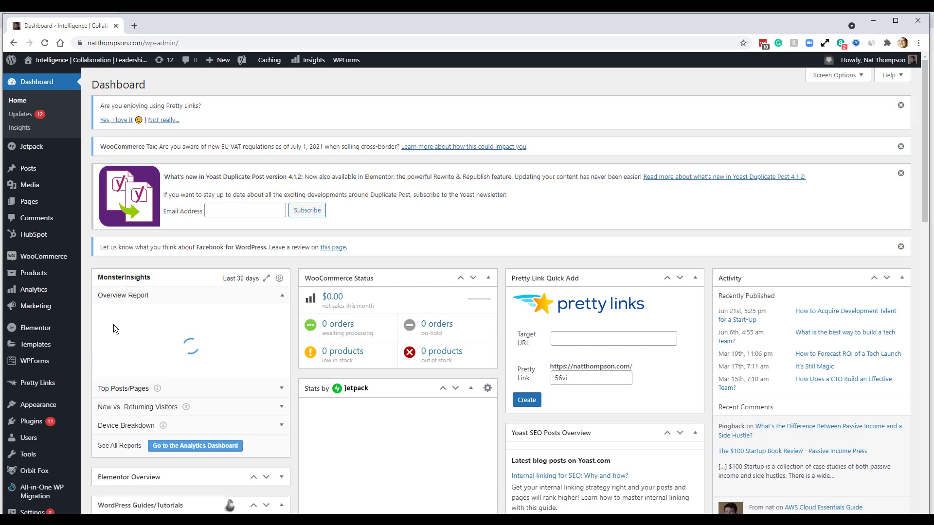
- Start a new WPForms form from the WPForms > Add New menu
mouse_move(34, 364)
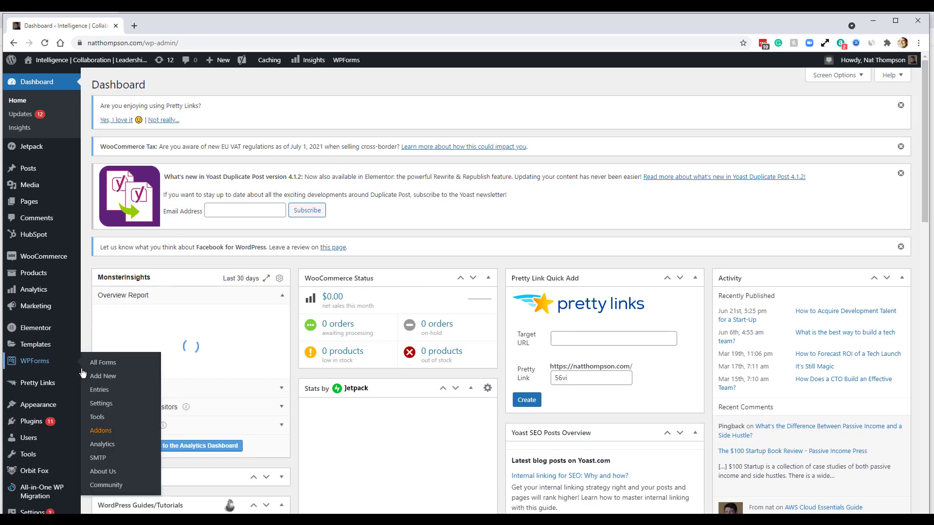
left_click(101, 379)
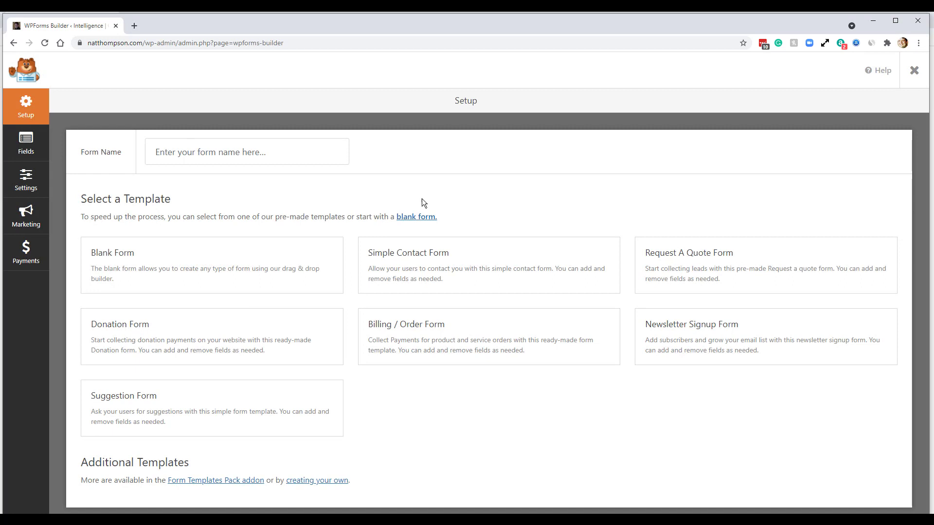
- Create a form from the Billing / Order Form template and dismiss the Don't Forget payment reminder
mouse_move(485, 329)
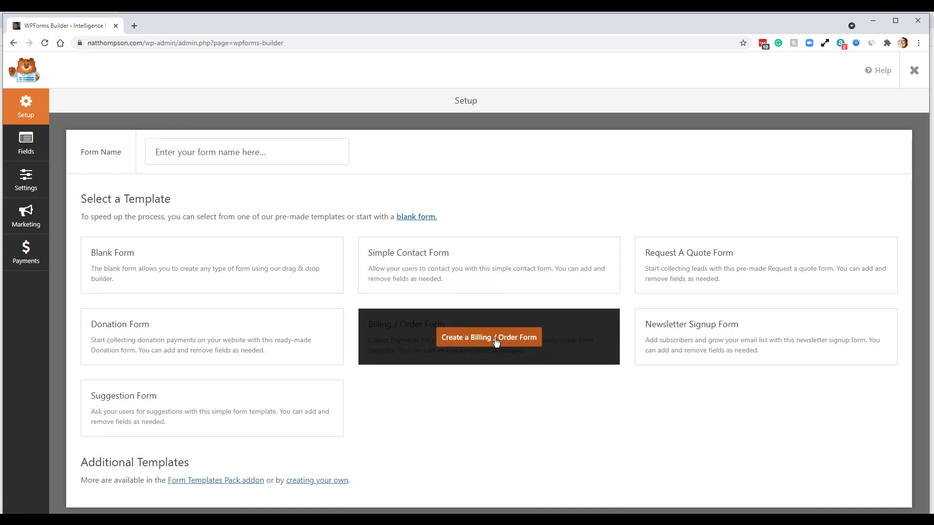
left_click(496, 342)
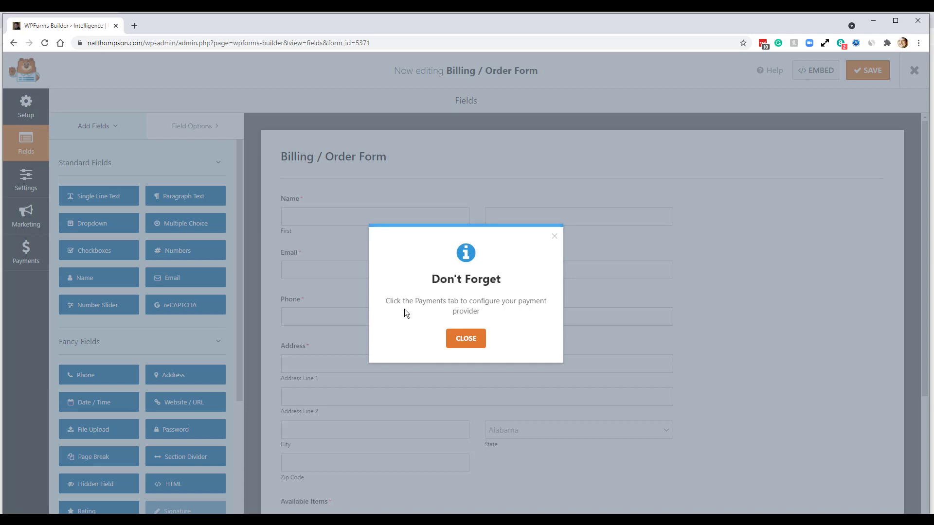
left_click(464, 340)
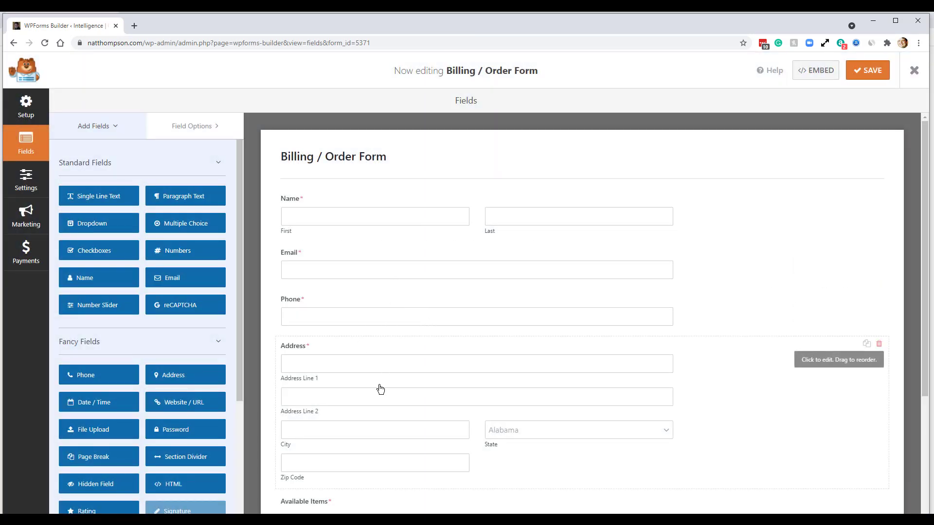
scroll(381, 389, "down", 4)
scroll(380, 389, "up", 4)
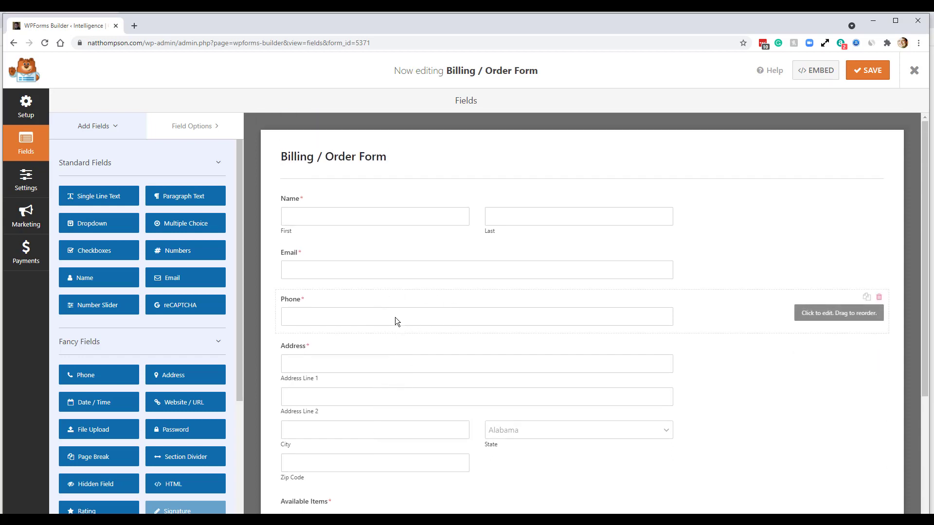
- Rename the form to 'Ebook Order: ABC's of Website Building' and enable AJAX form submission
left_click(360, 161)
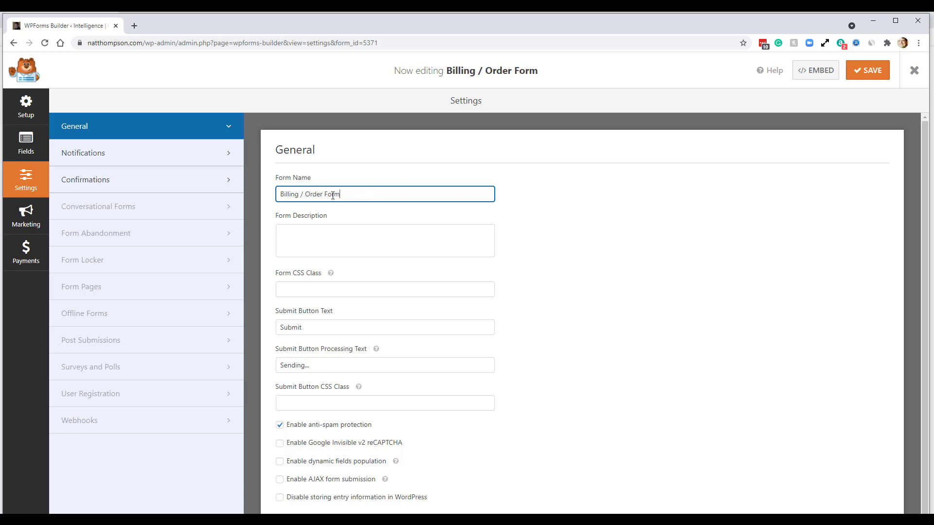
left_click_drag(340, 194, 279, 194)
type("E")
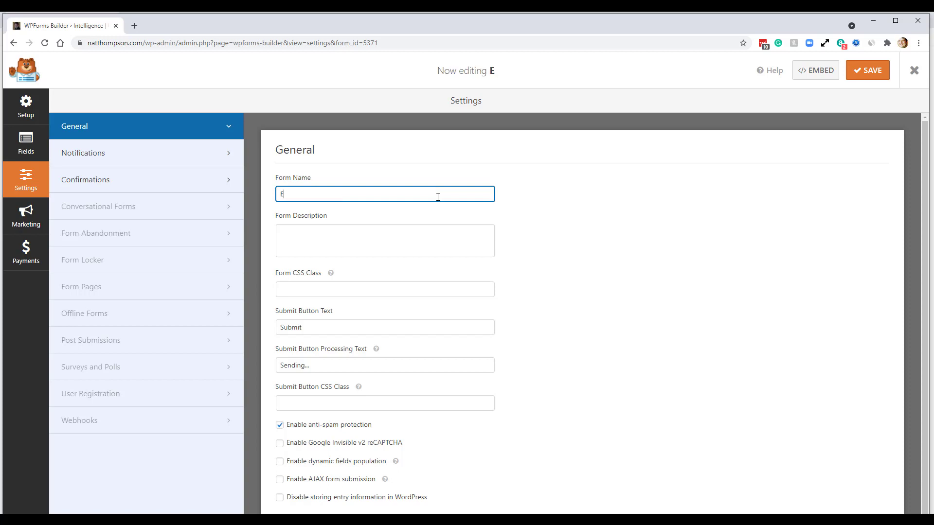
type("book Order: ABC's of Website Building")
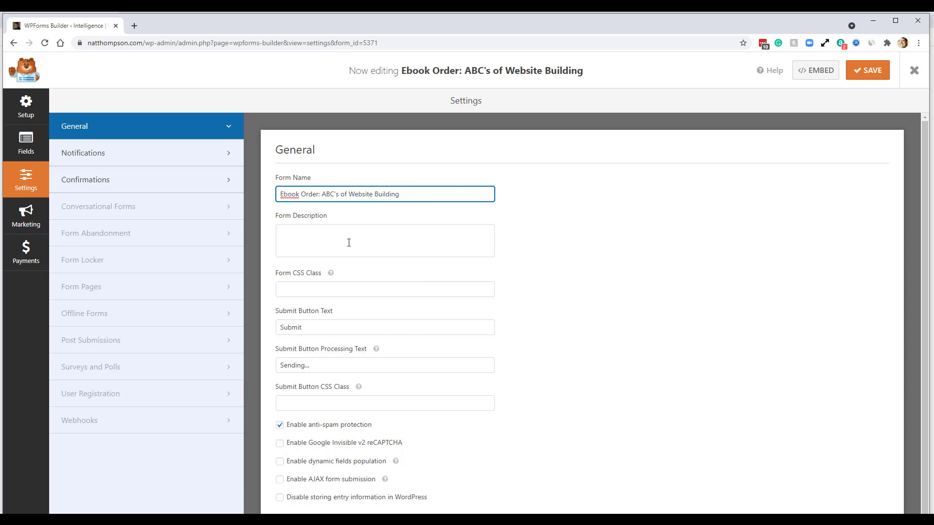
scroll(576, 379, "down", 1)
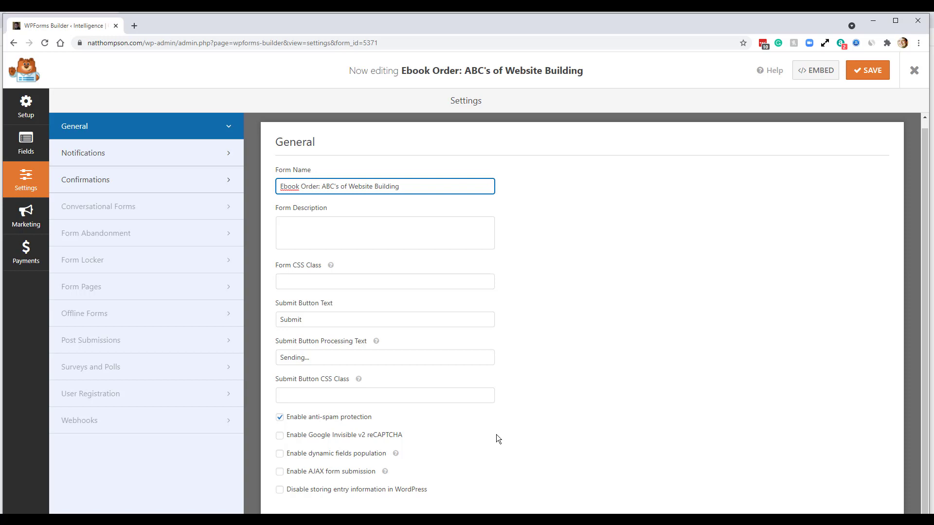
left_click(280, 472)
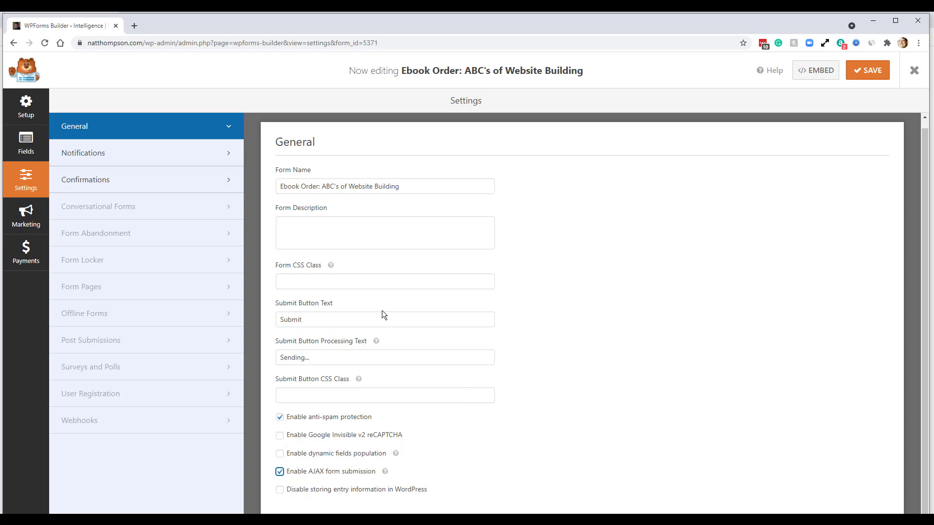
left_click(32, 147)
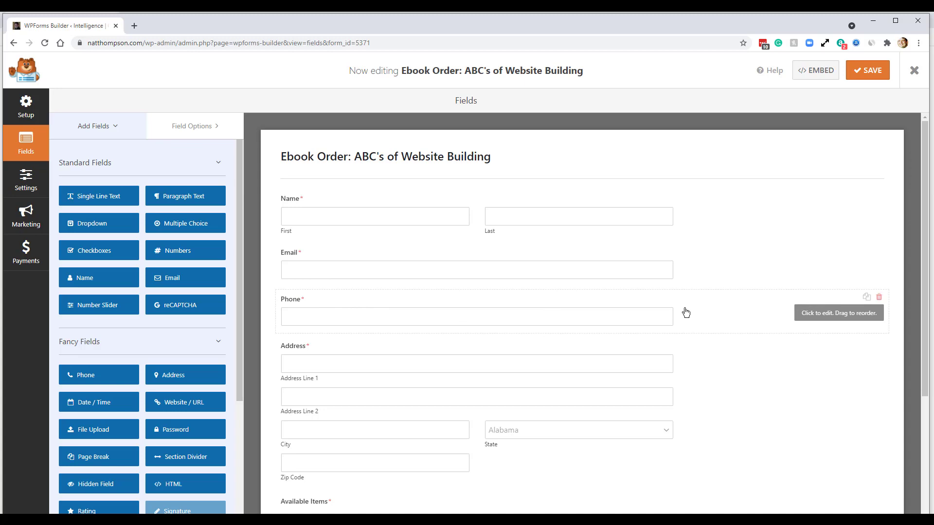
- Delete the Phone and Address fields, confirming each removal
left_click(880, 298)
left_click(442, 325)
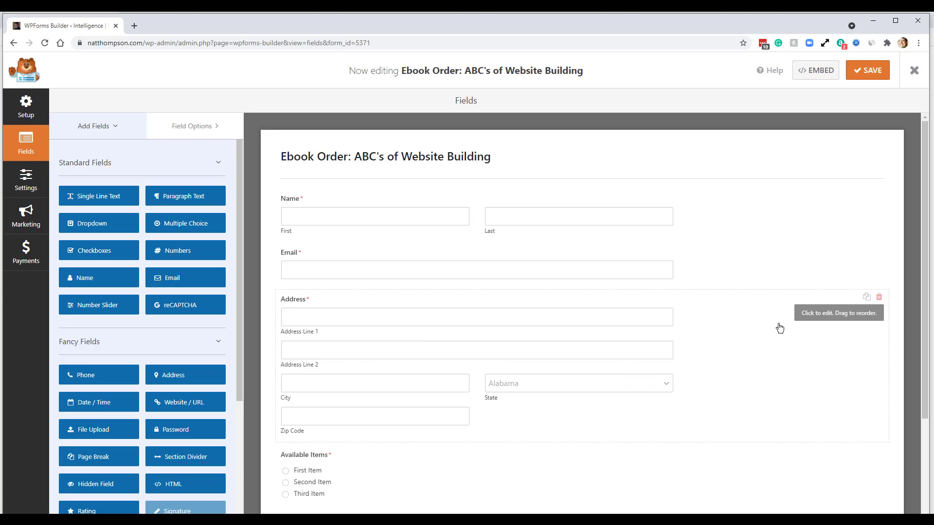
left_click(879, 297)
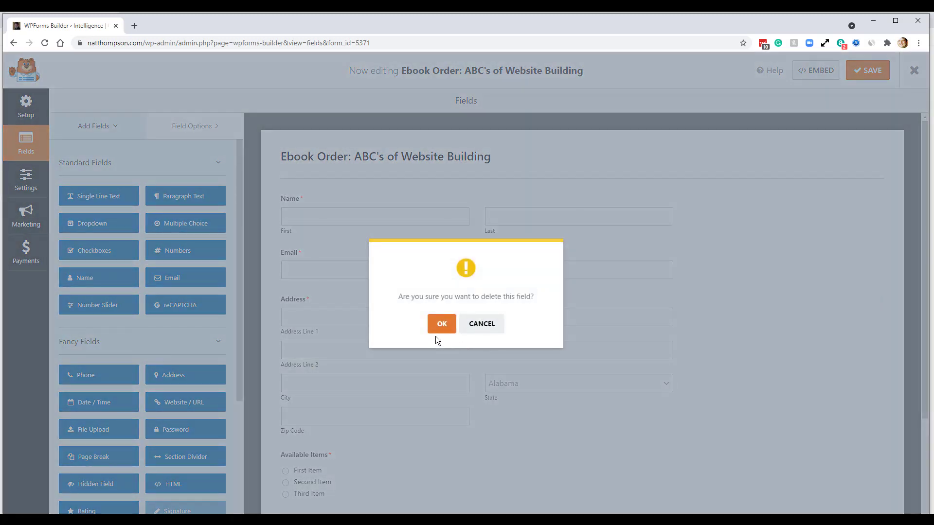
left_click(436, 327)
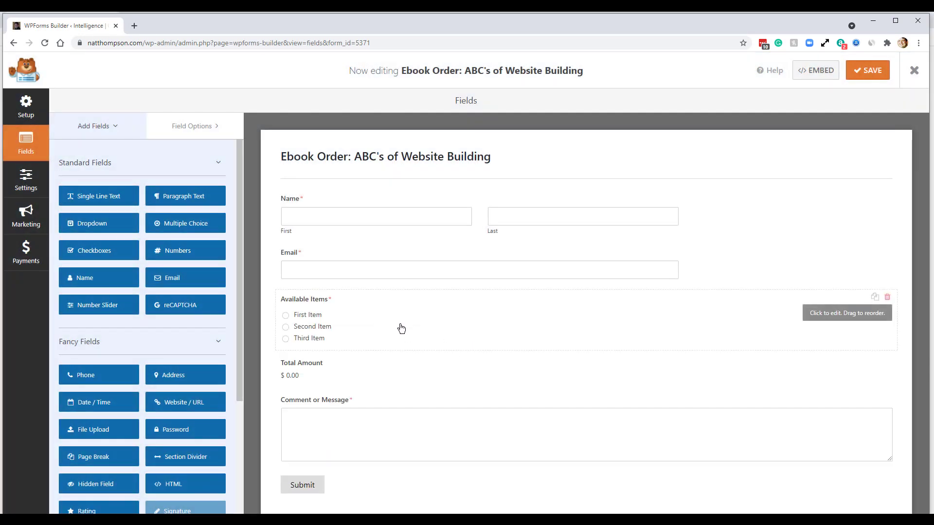
- Reduce Available Items to one preselected choice, Ebook at 27.95, with its price shown after the label
left_click(372, 319)
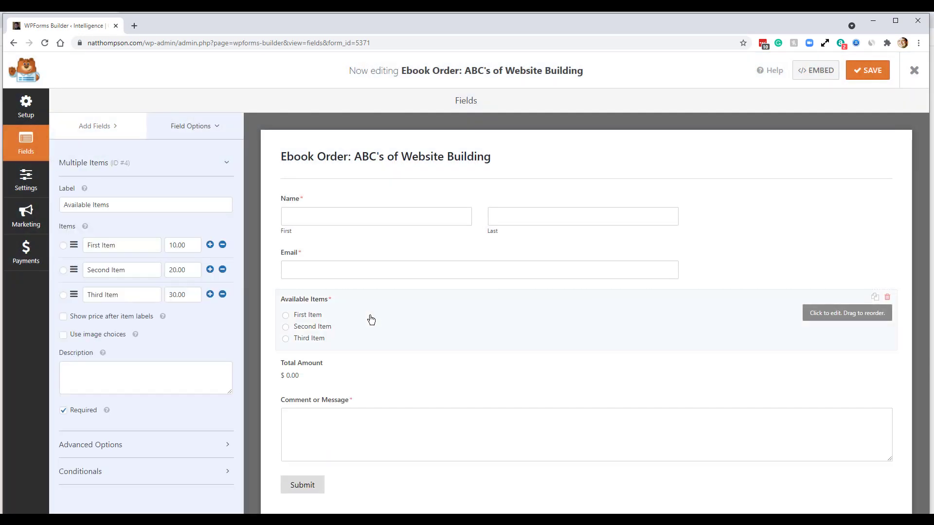
left_click(223, 246)
left_click(223, 246)
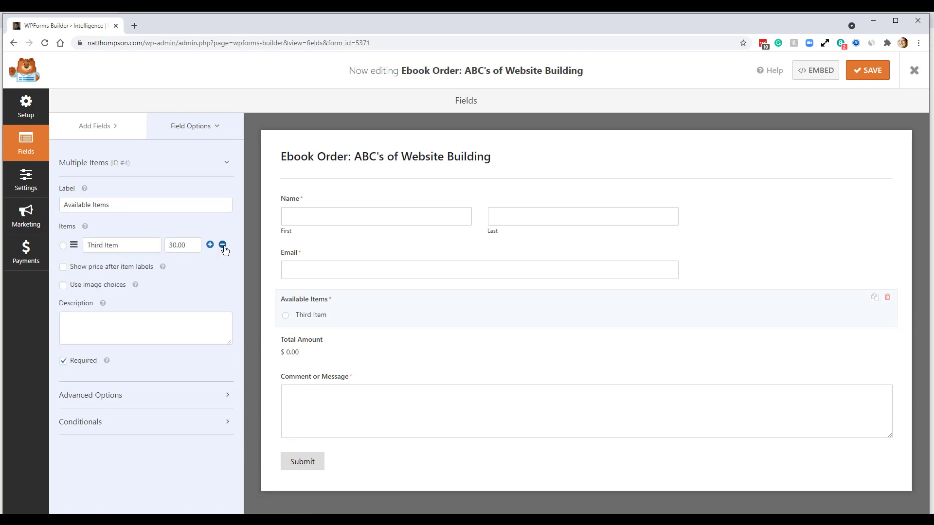
left_click_drag(127, 245, 83, 250)
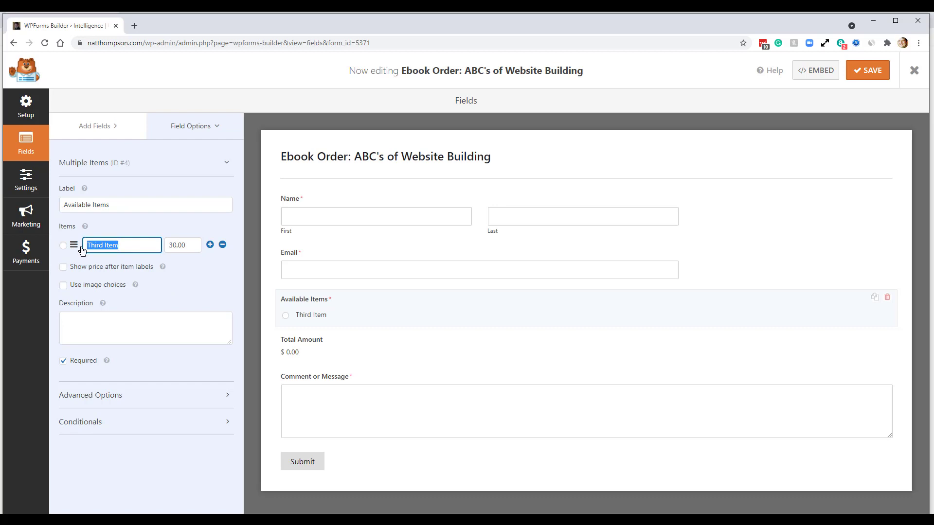
type("Ebook")
key("Tab")
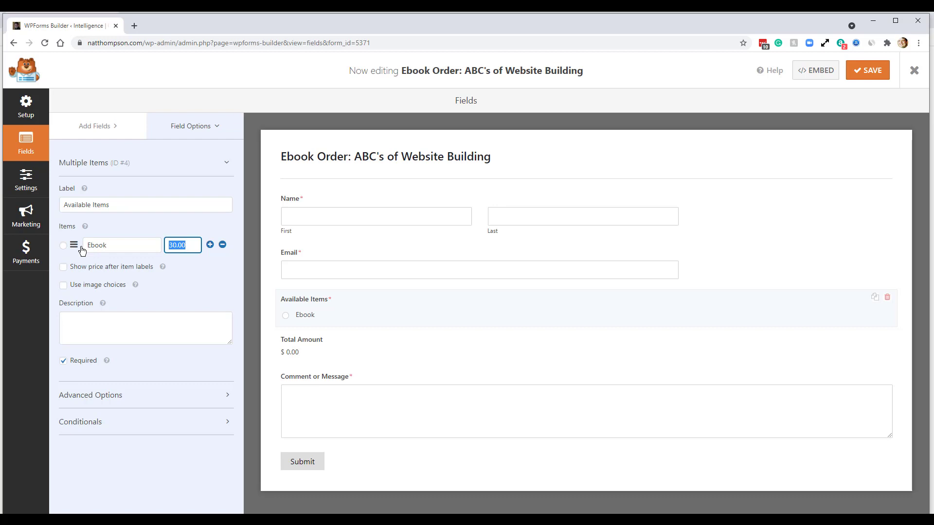
type("27.95")
left_click(63, 269)
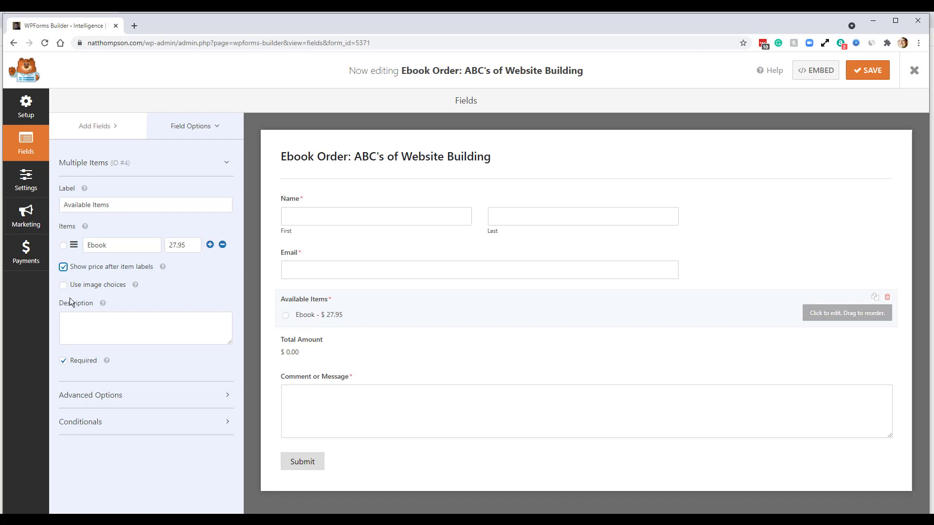
left_click(64, 246)
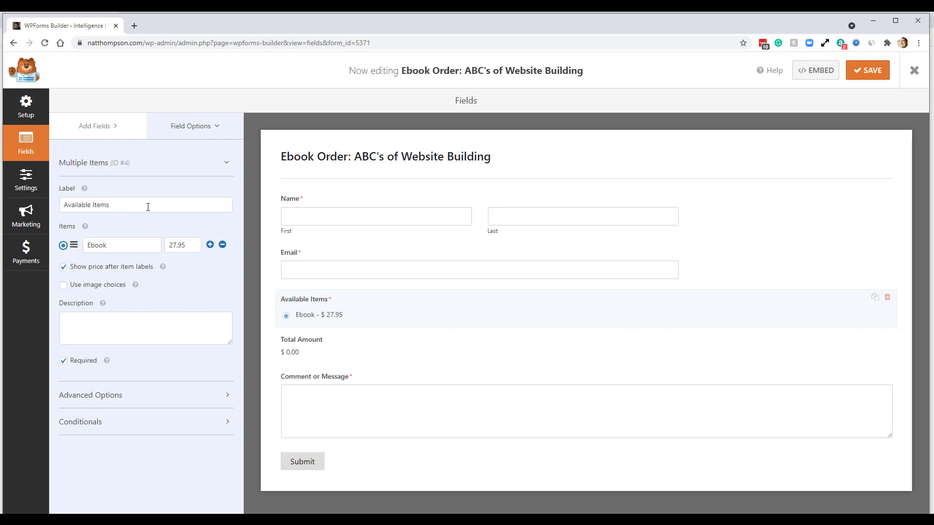
left_click_drag(141, 206, 57, 204)
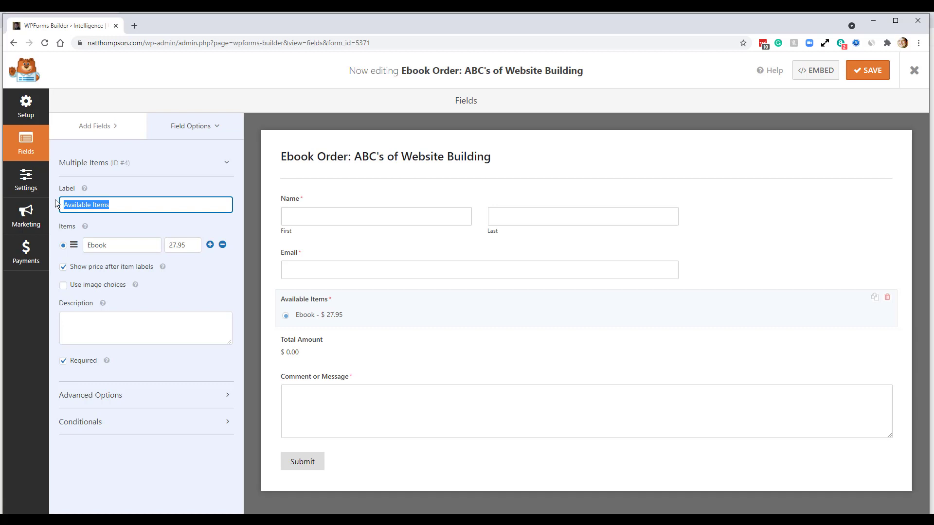
- Label the item field 'Ebook: ABC's' and paste the ebook description into its Description box
type("Ema")
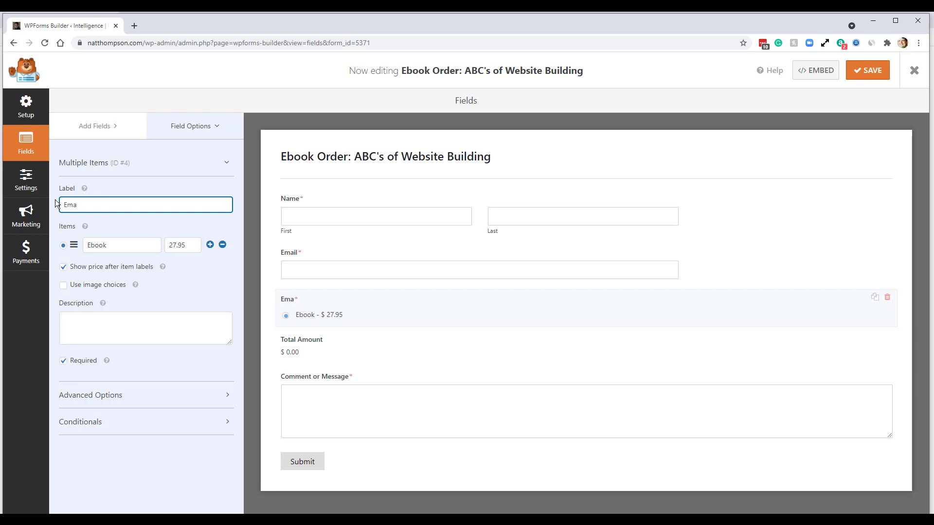
key("BackSpace")
key("BackSpace")
type("book")
type(": ABC")
key("BackSpace")
type("C's")
left_click(151, 334)
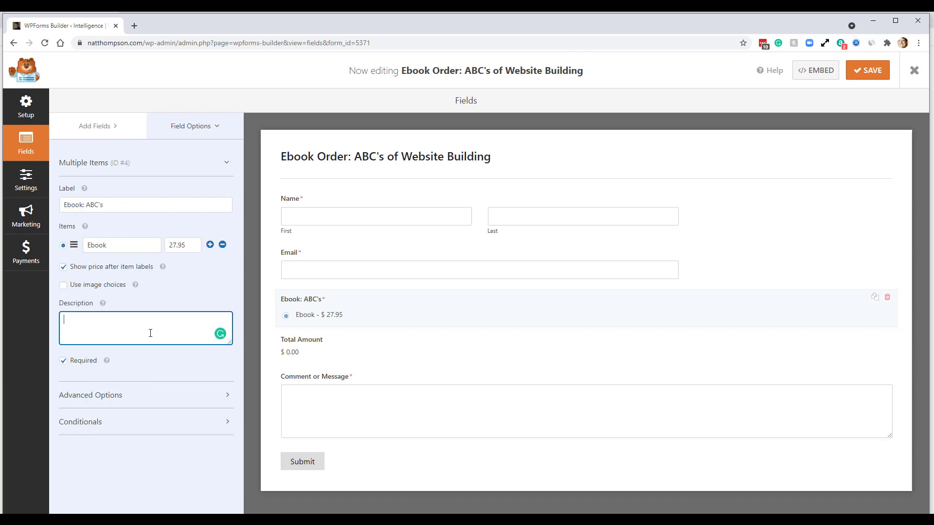
type("Fantastic ebook to teach you how to setup a website.")
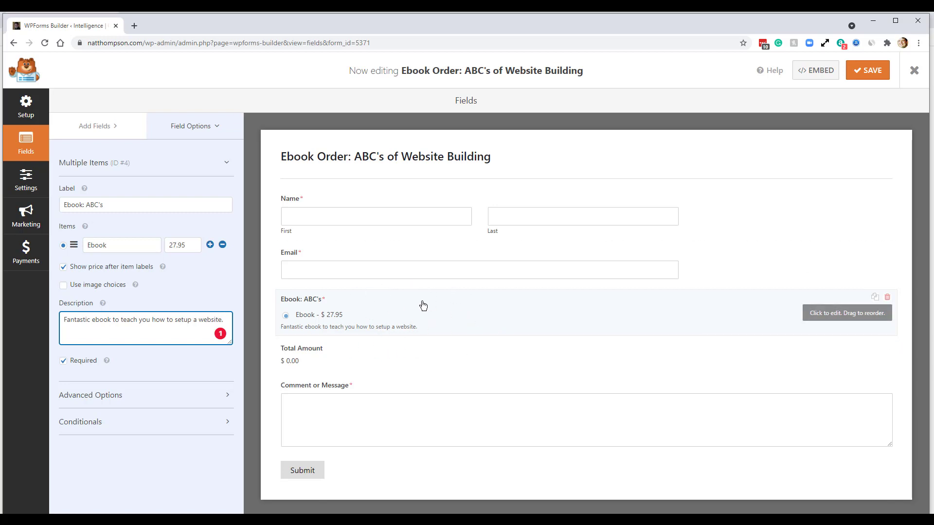
left_click(870, 74)
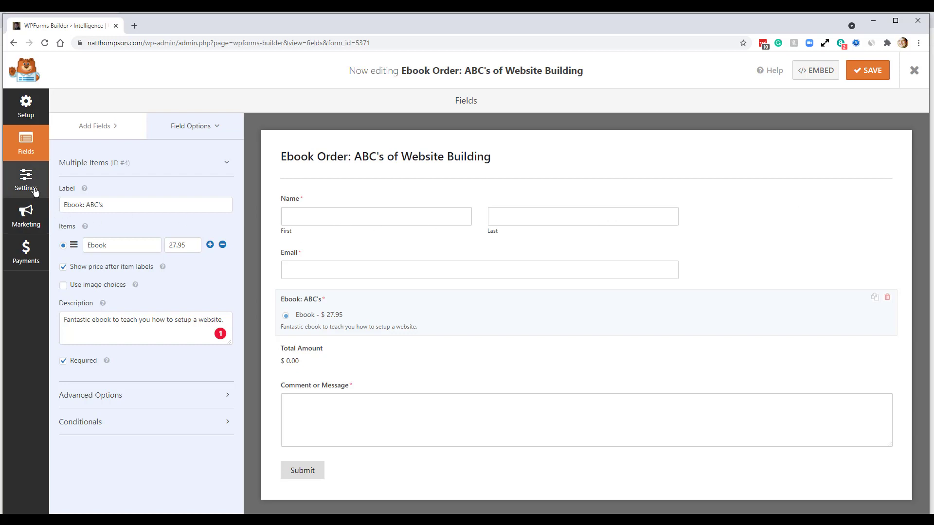
left_click(30, 253)
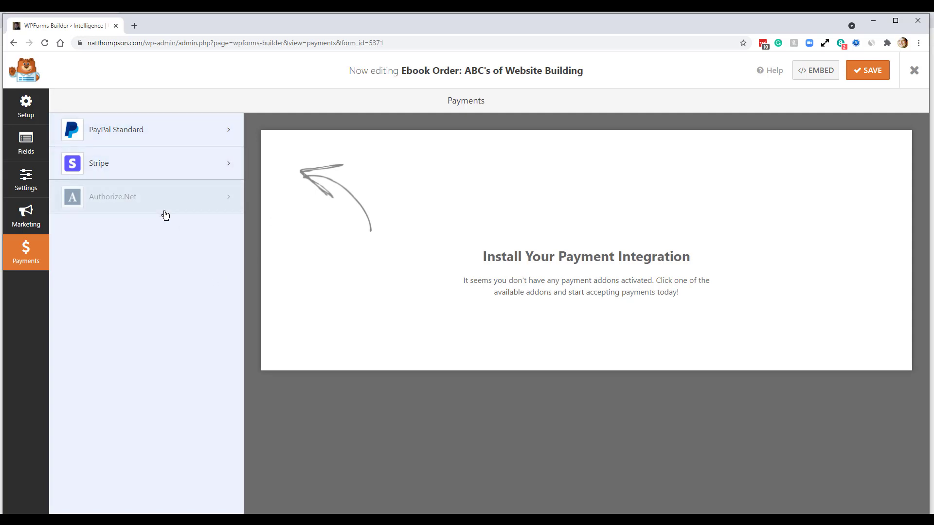
left_click(140, 169)
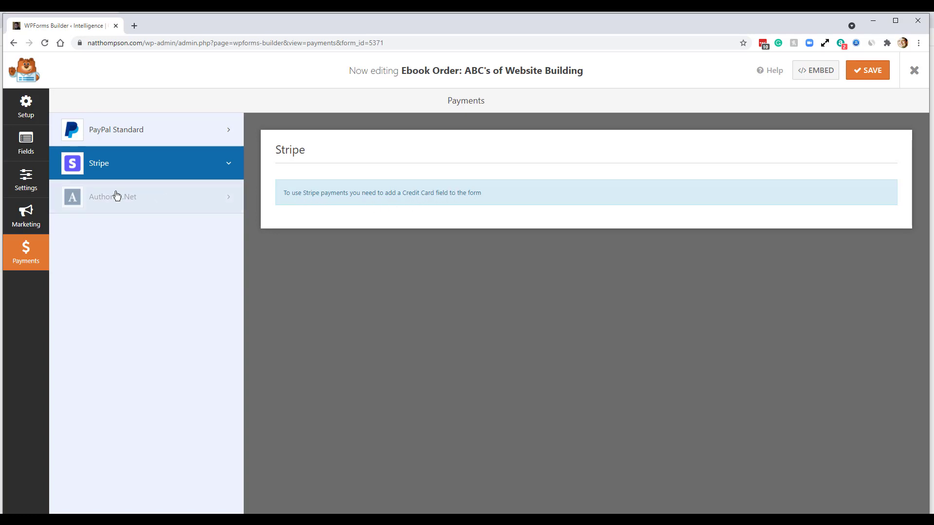
left_click(25, 146)
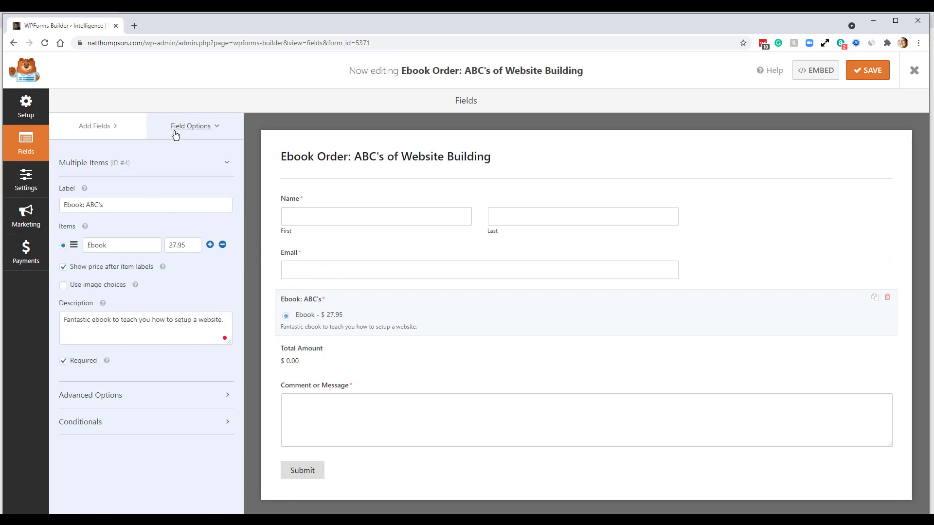
- Add a Stripe Credit Card field below Total Amount on the form
left_click(108, 132)
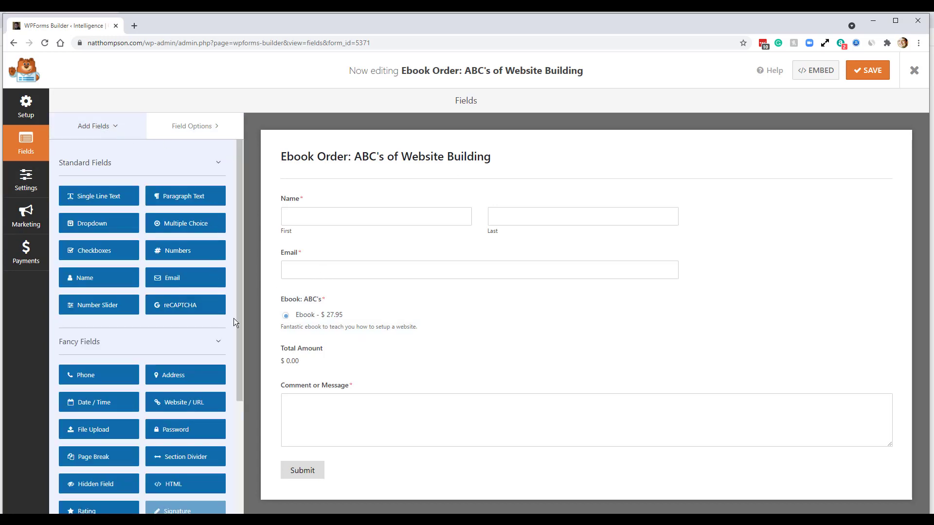
left_click_drag(239, 319, 236, 460)
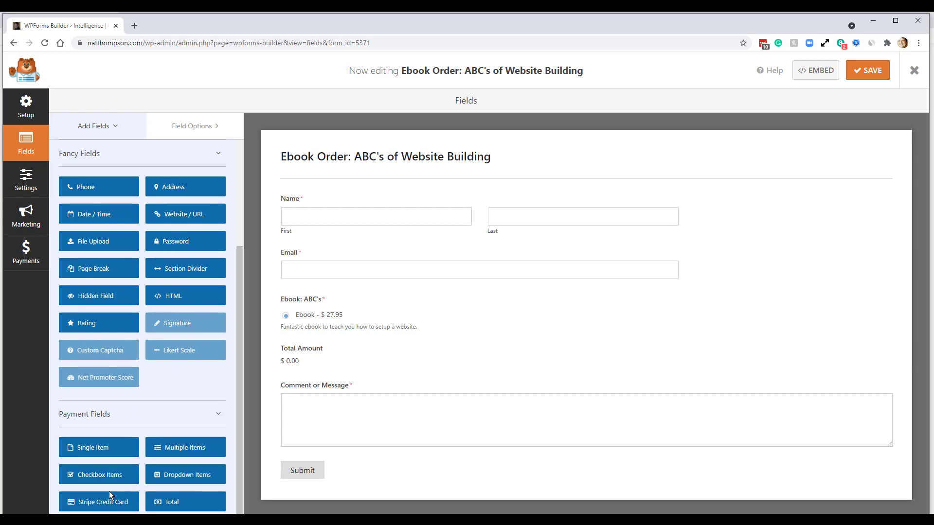
left_click_drag(106, 508, 316, 376)
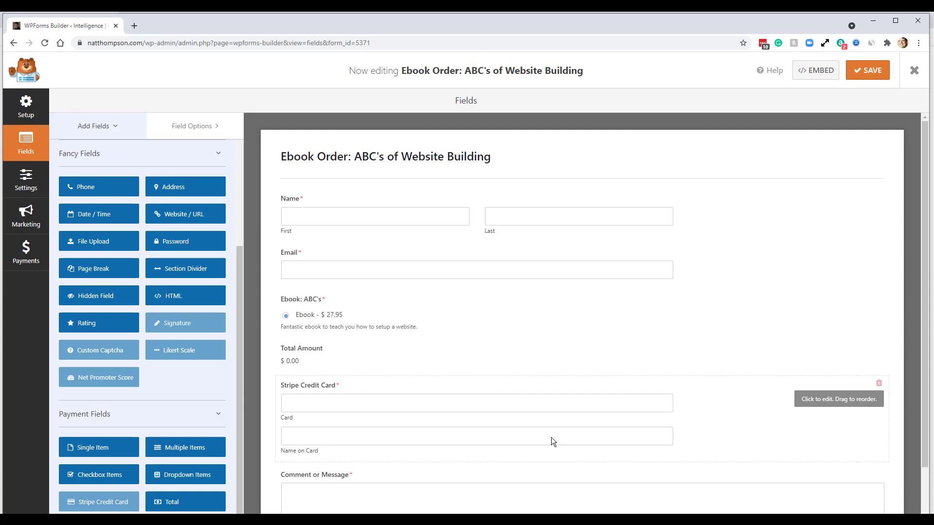
scroll(550, 437, "down", 2)
scroll(551, 437, "up", 1)
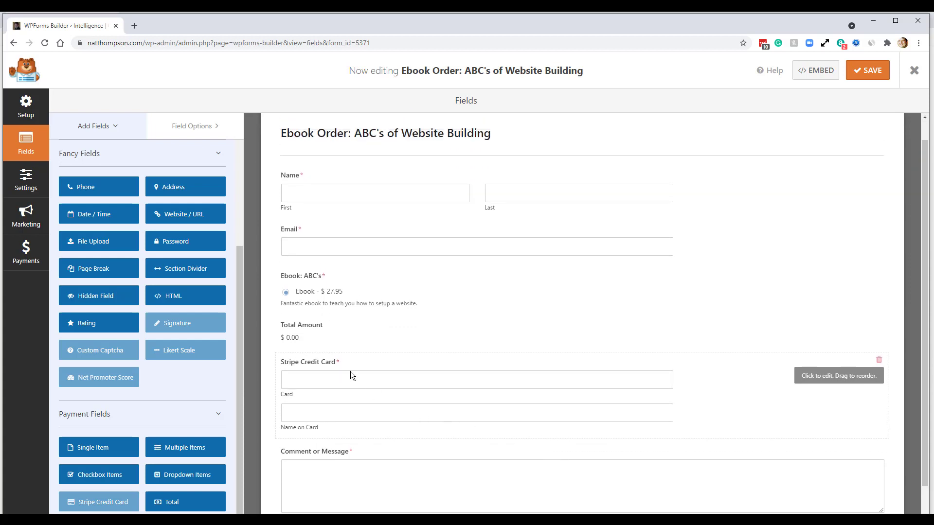
- Label the credit card field 'Credit Card Information' and dismiss the Stripe warning
left_click(338, 374)
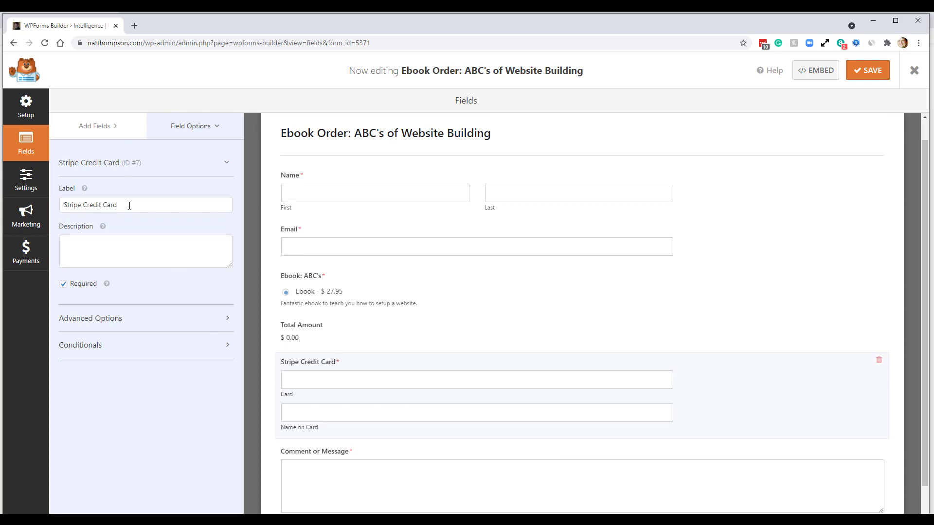
left_click_drag(129, 206, 46, 206)
type("Credit Card Information")
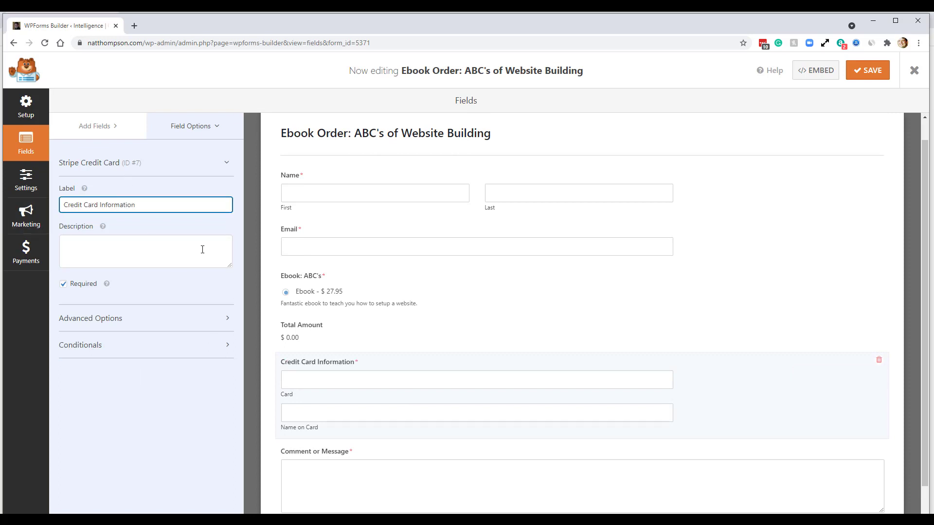
left_click(865, 70)
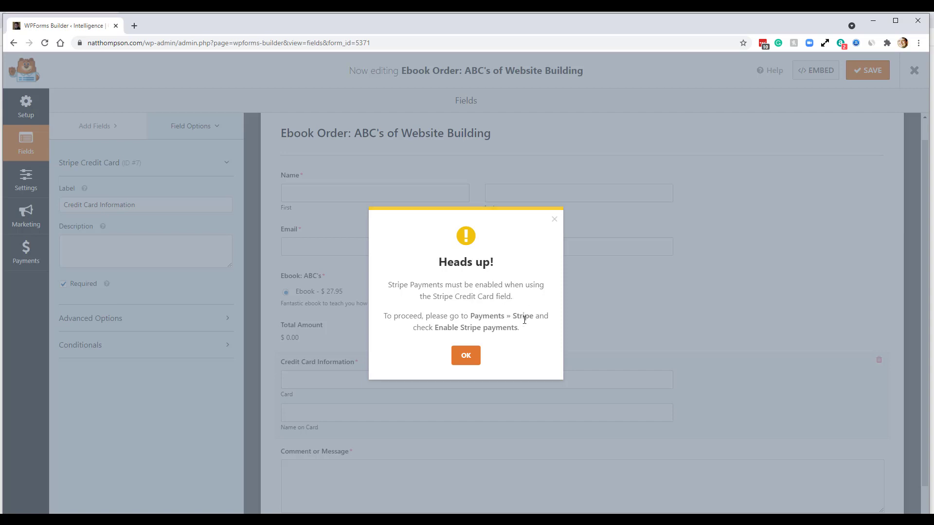
left_click(465, 356)
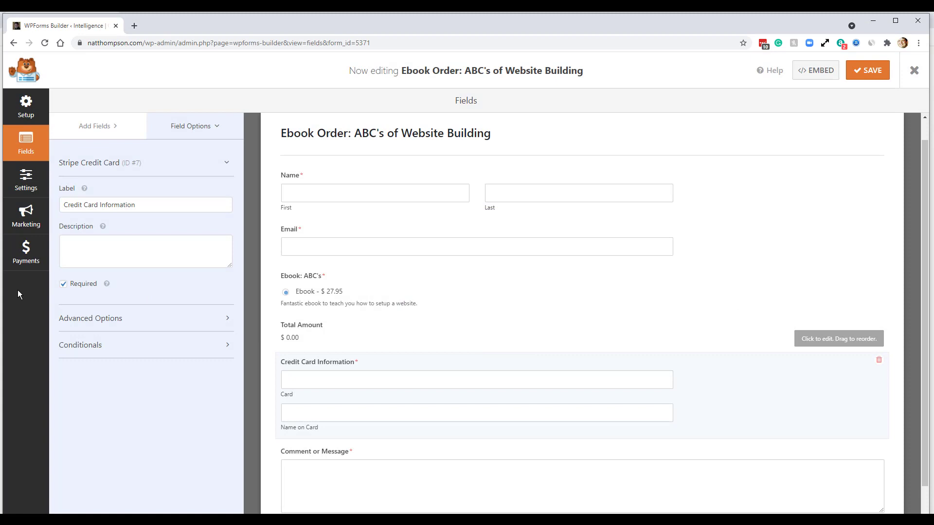
left_click(26, 250)
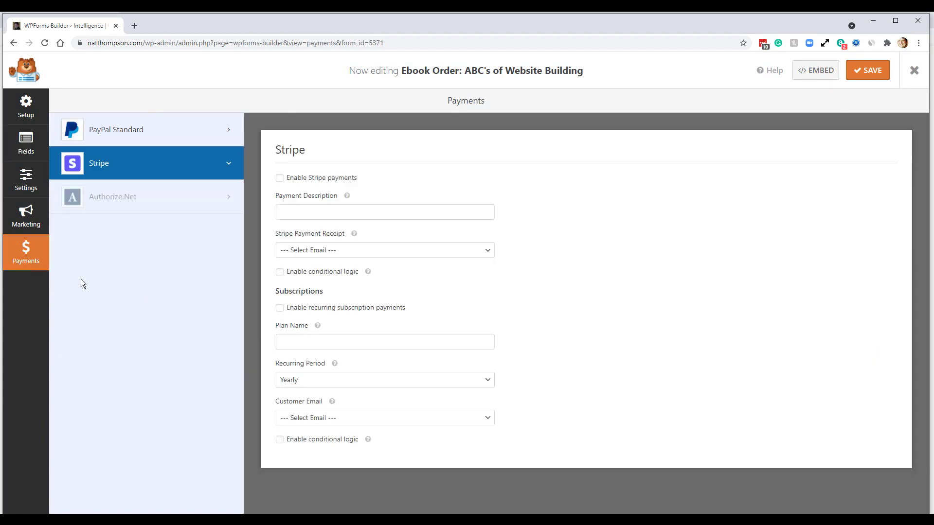
- Enable Stripe payments for the ebook form and save it
left_click(280, 179)
left_click(867, 70)
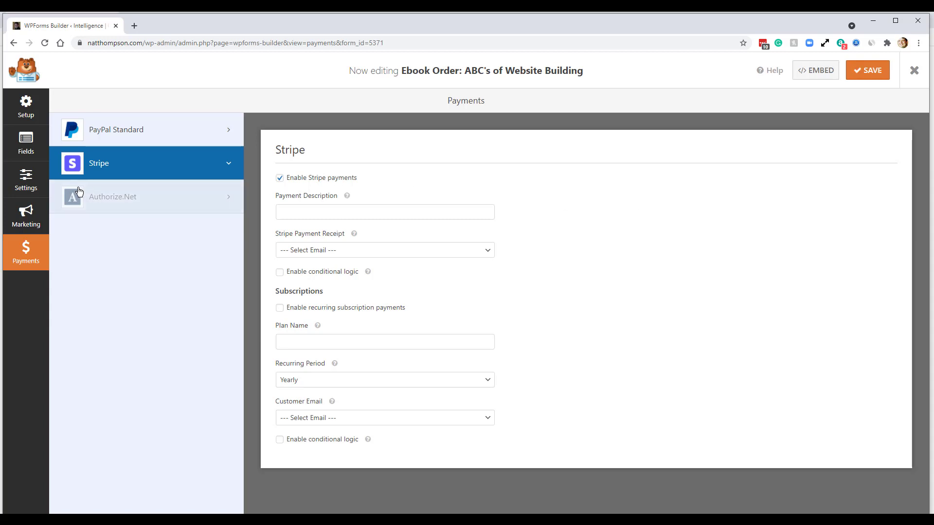
left_click(27, 184)
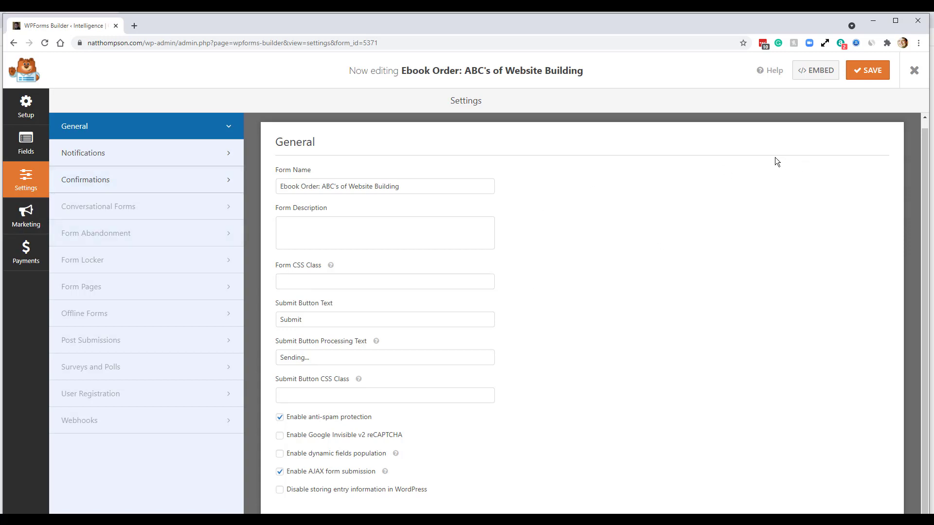
- Copy the embed shortcode [wpforms id="5371" title="false"] and save the form
left_click(816, 77)
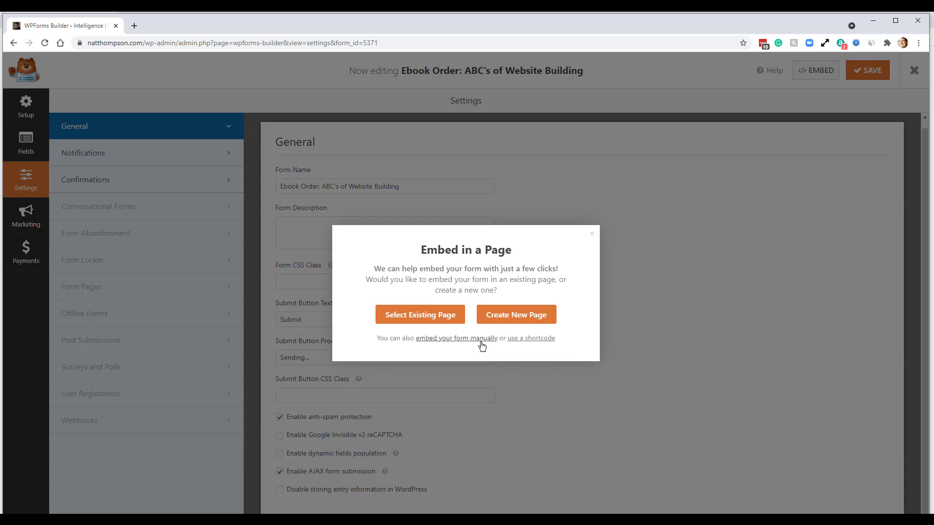
left_click(533, 339)
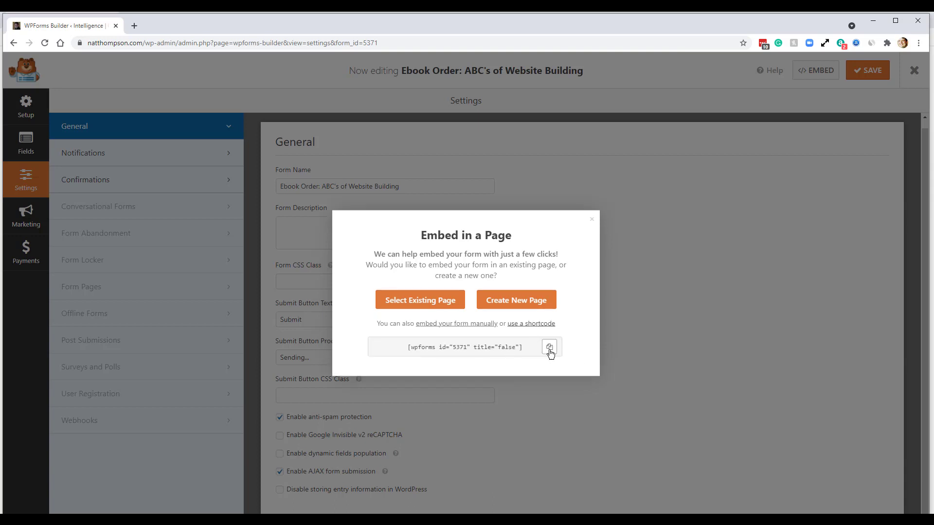
left_click(550, 347)
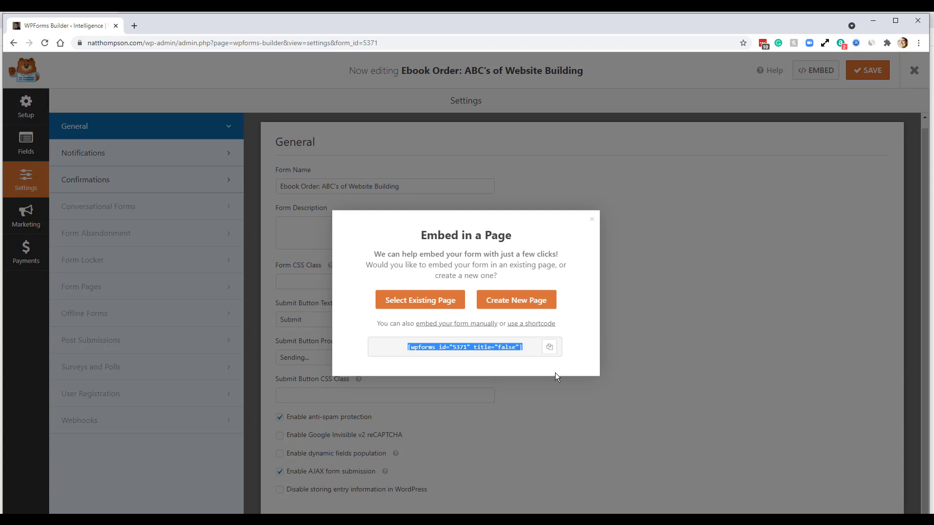
left_click(592, 220)
left_click(870, 82)
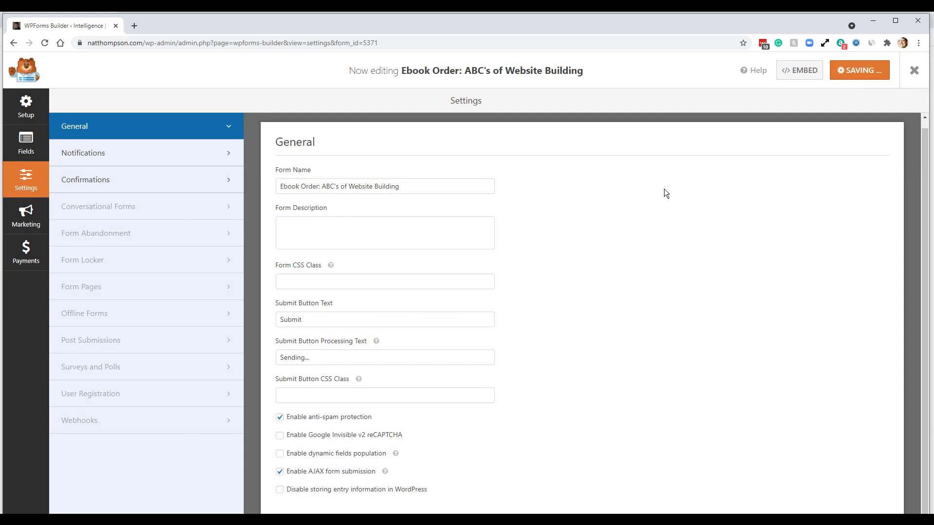
- Exit the form builder and start a new WordPress page
left_click(915, 71)
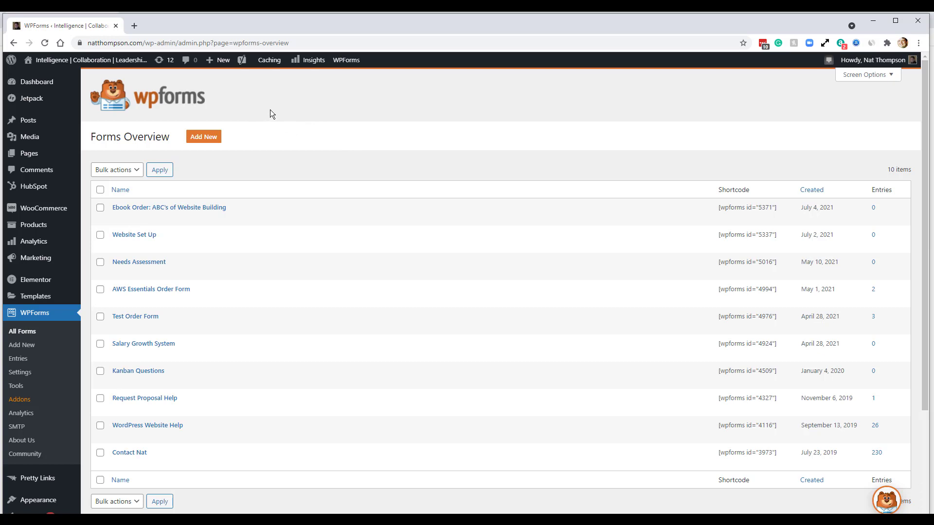
mouse_move(222, 61)
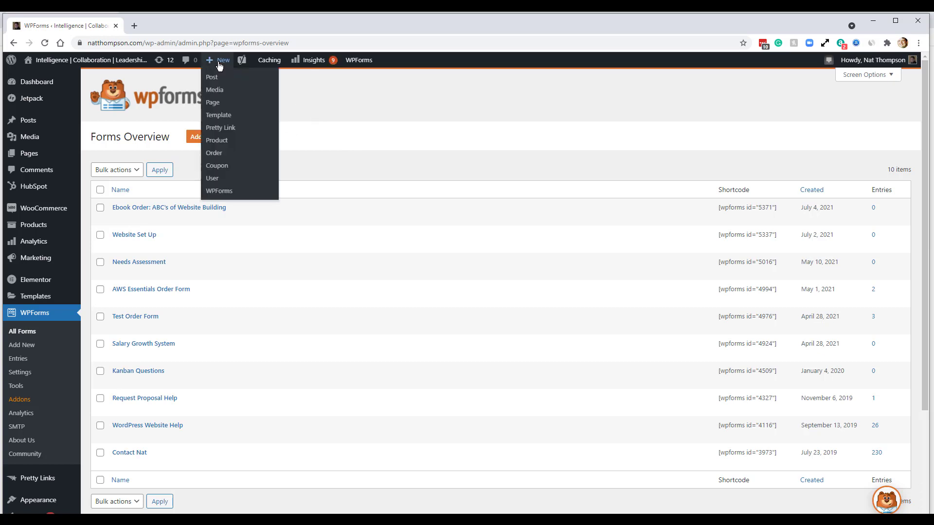
left_click(214, 103)
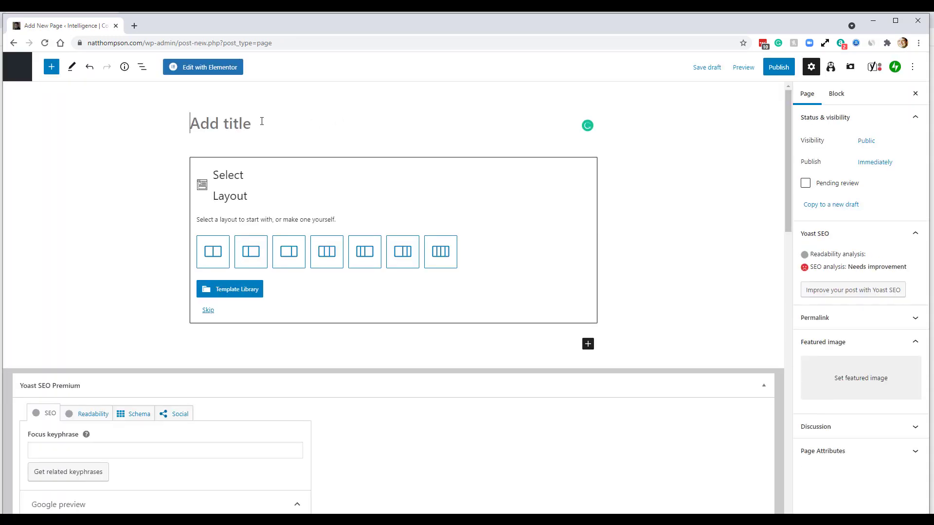
- Title the new page 'EBook: ABC's', correcting the mistyped letter
type("EBook")
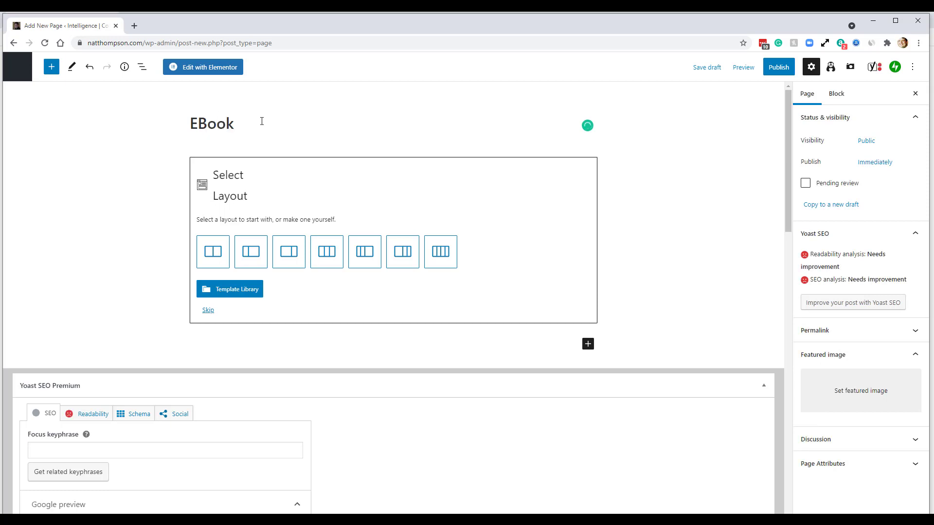
type(": ABS")
key("BackSpace")
type("C's")
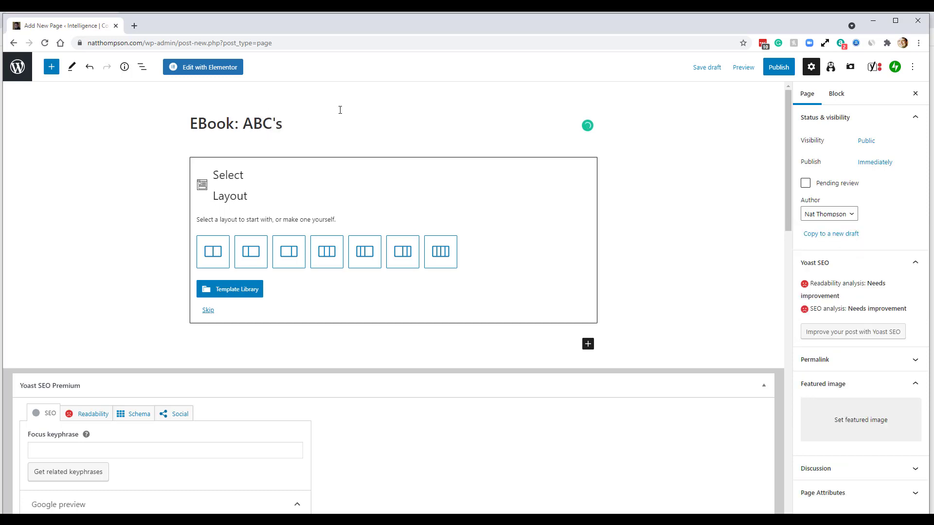
- Open the EBook: ABC's page in Elementor and bring up its main menu
left_click(218, 74)
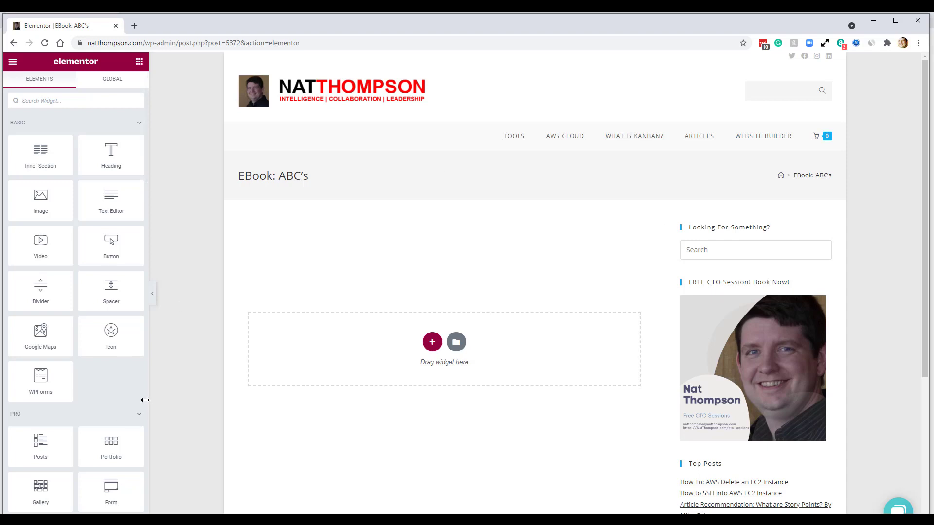
scroll(95, 355, "down", 5)
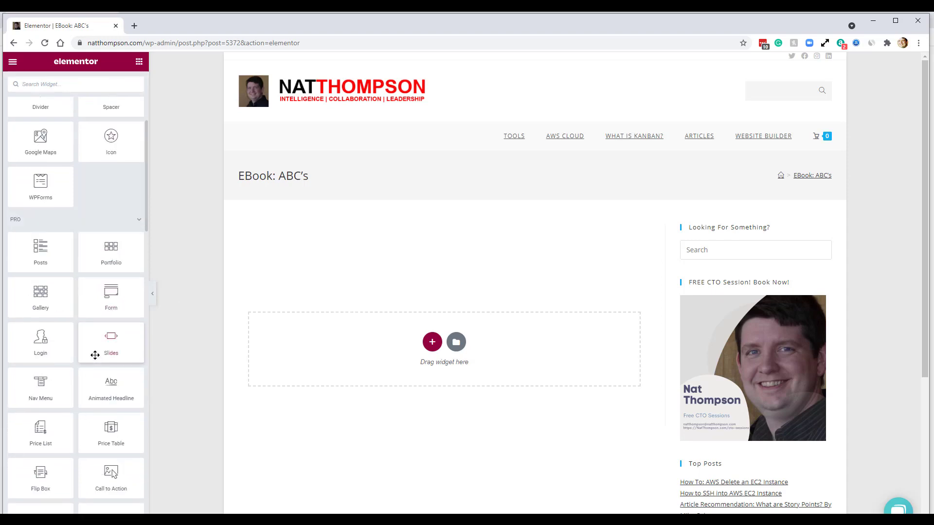
scroll(94, 354, "up", 5)
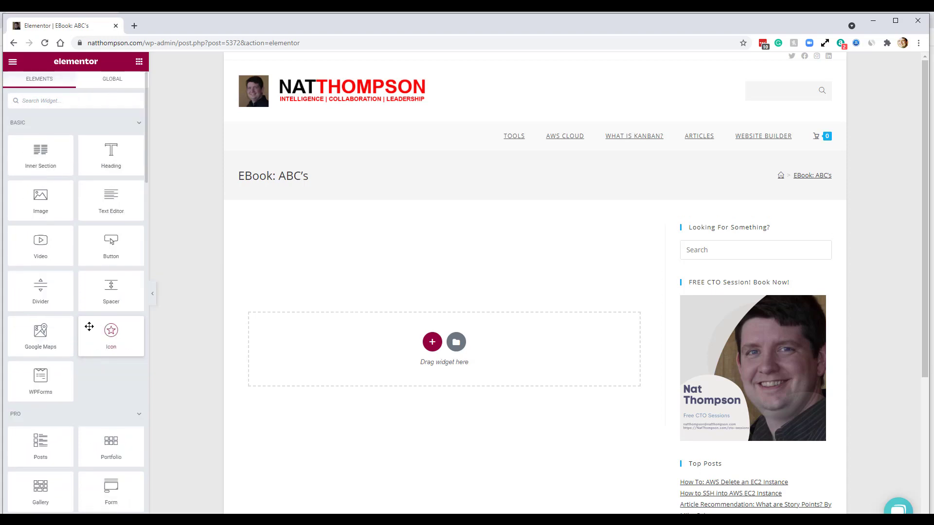
left_click(13, 62)
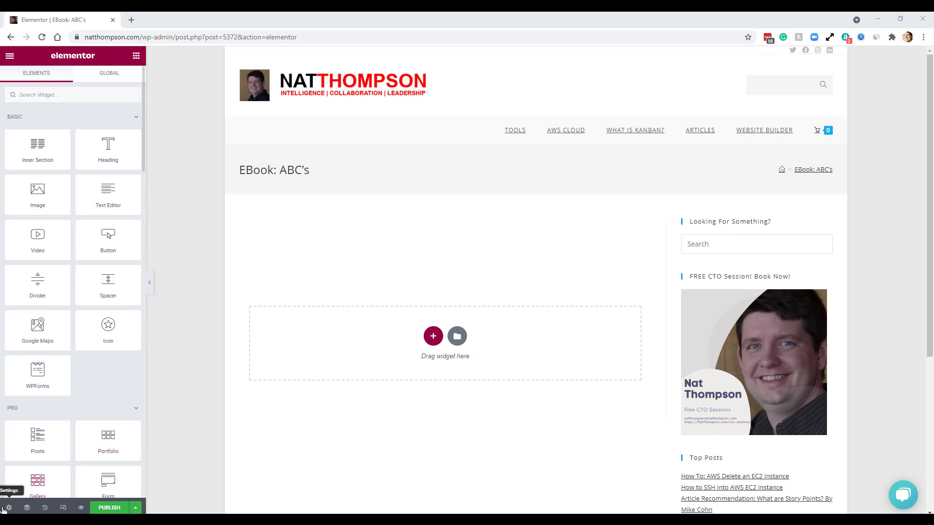
- Set the page layout to Elementor Canvas in Page Settings
left_click(9, 508)
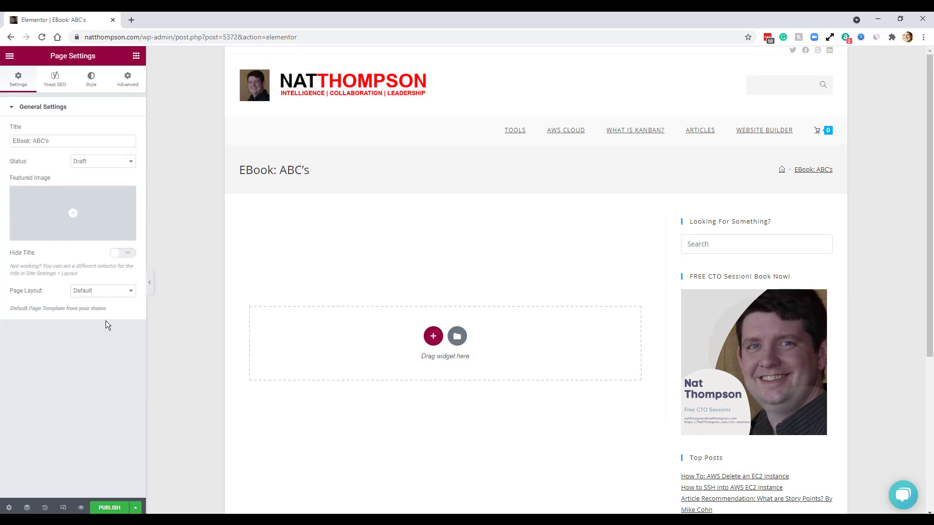
left_click(100, 291)
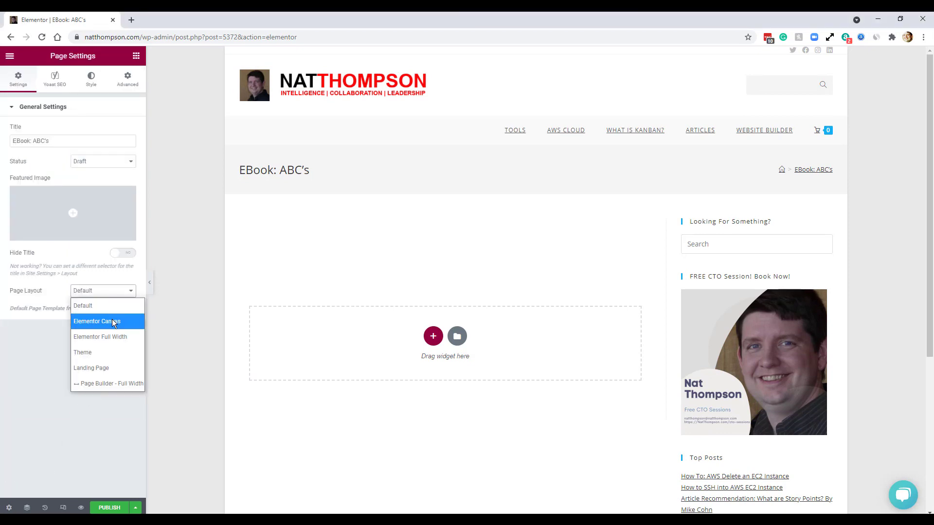
left_click(112, 322)
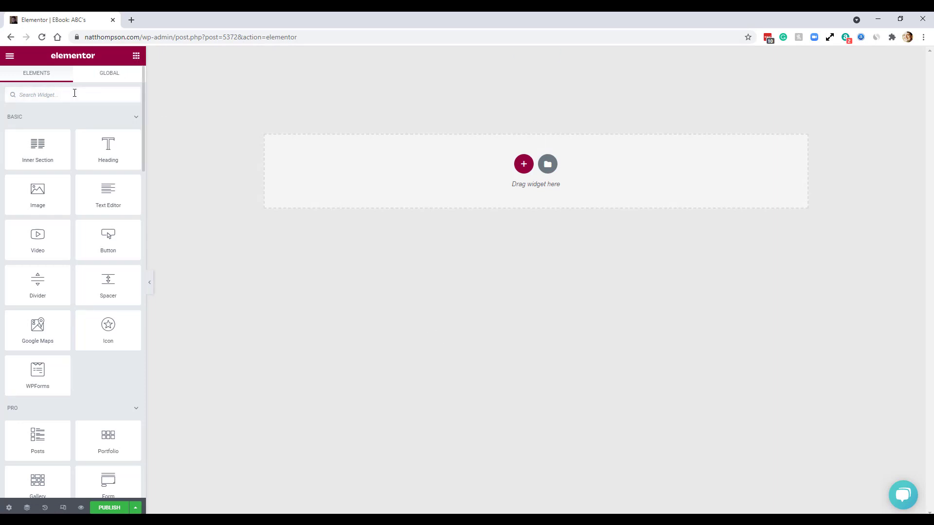
- Add a Template widget at the top of the page using the NatThompson-Header template
type("temp")
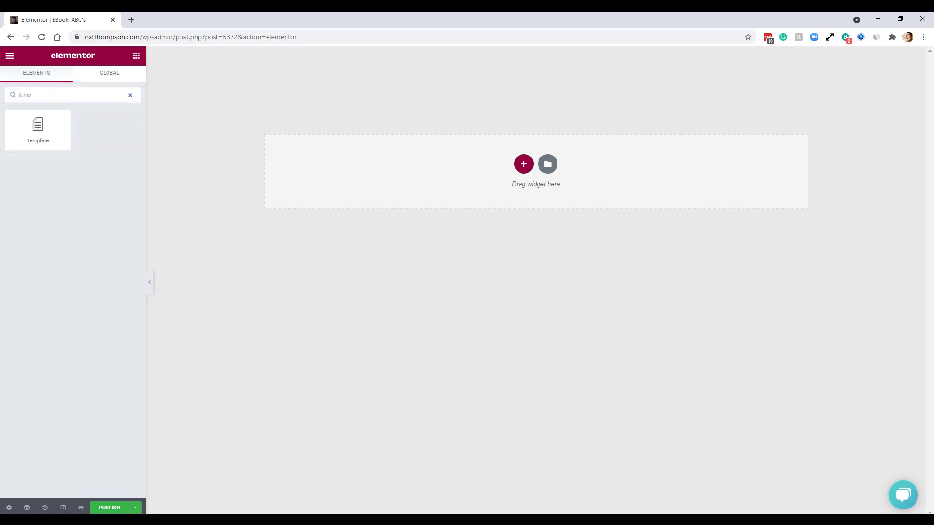
left_click_drag(42, 139, 390, 69)
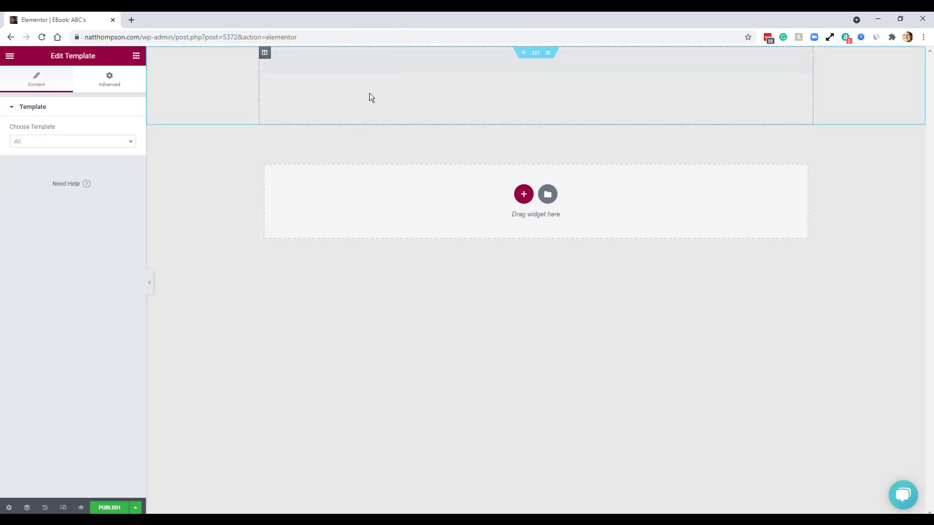
left_click(97, 141)
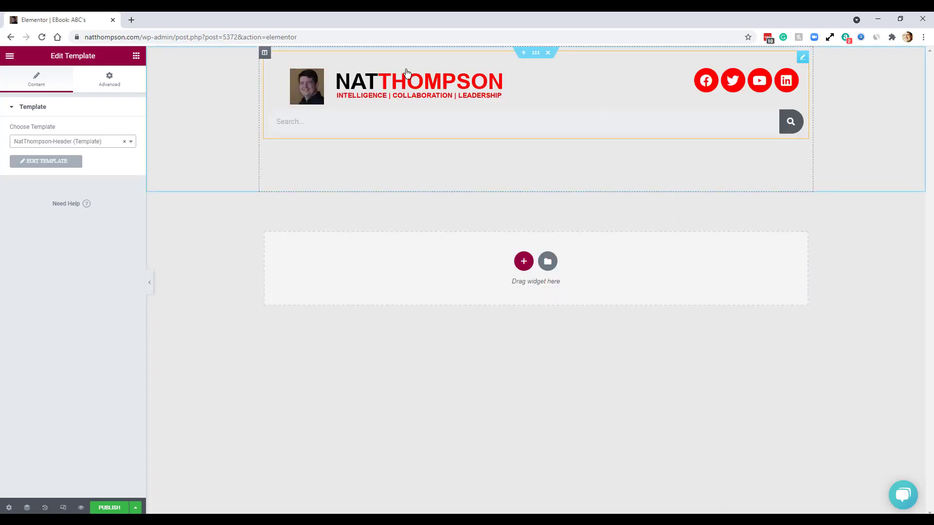
- Give the header column a classic background colour of #fff
left_click(264, 52)
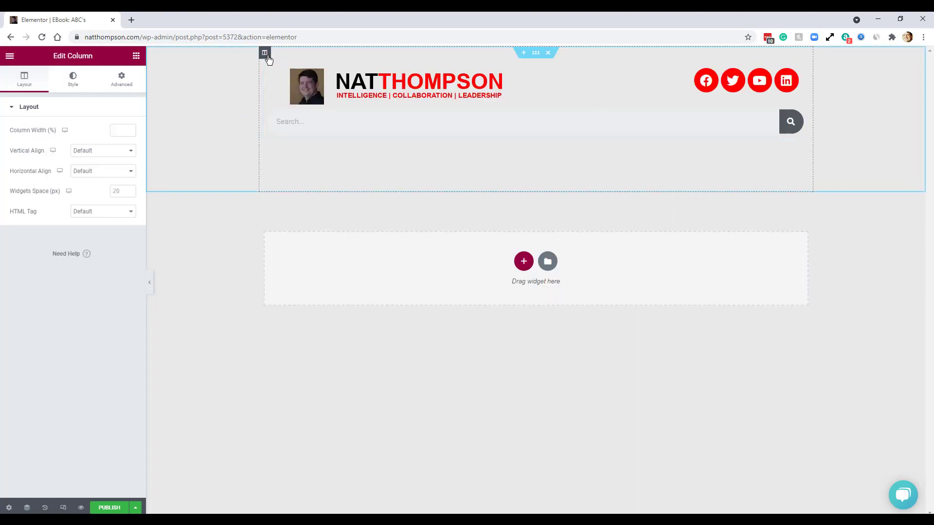
left_click(70, 85)
left_click(104, 151)
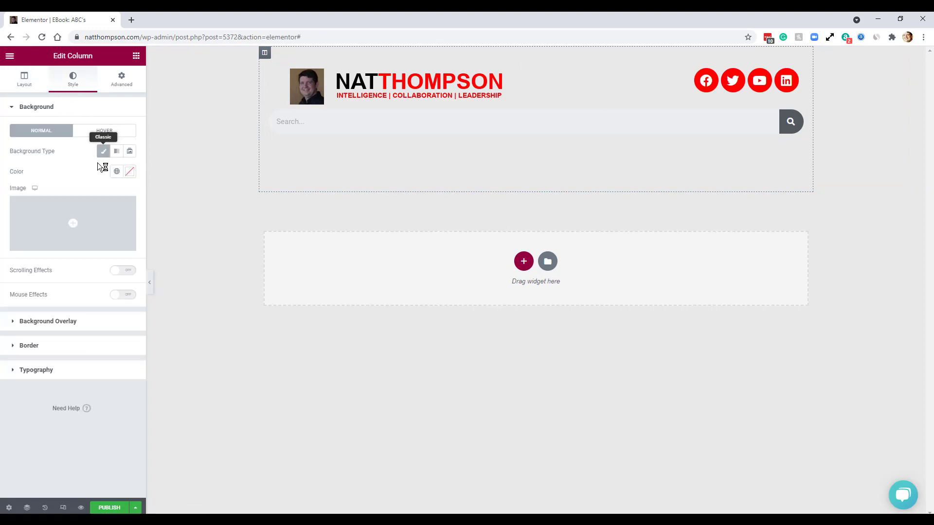
left_click(129, 173)
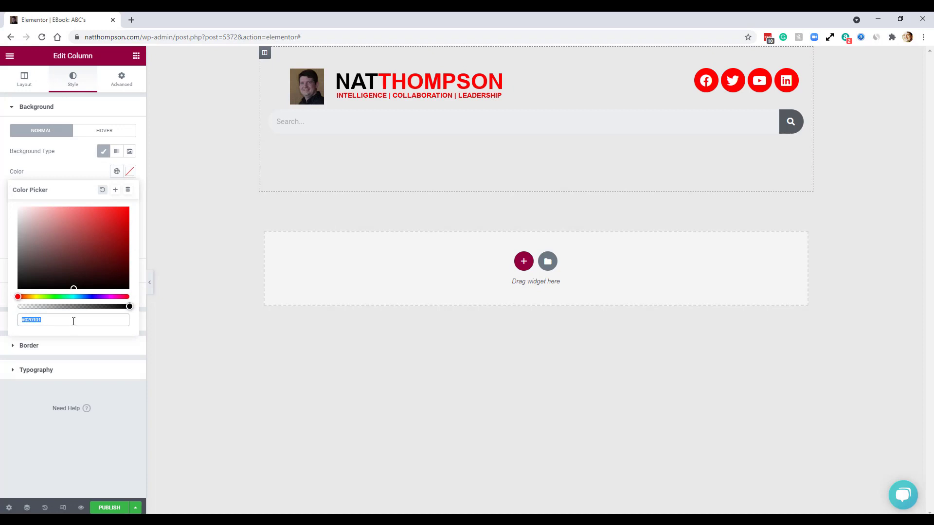
type("#fff")
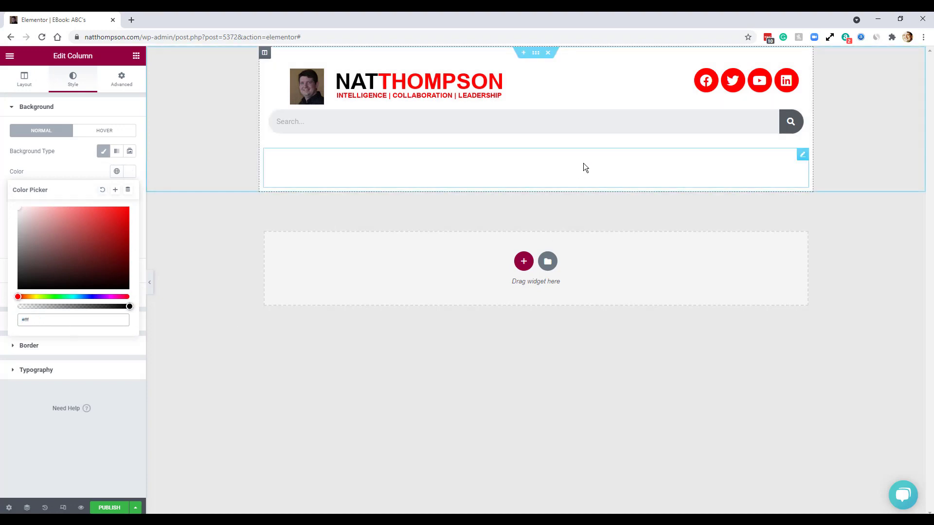
- Delete the empty text block from the header
right_click(804, 161)
left_click(829, 297)
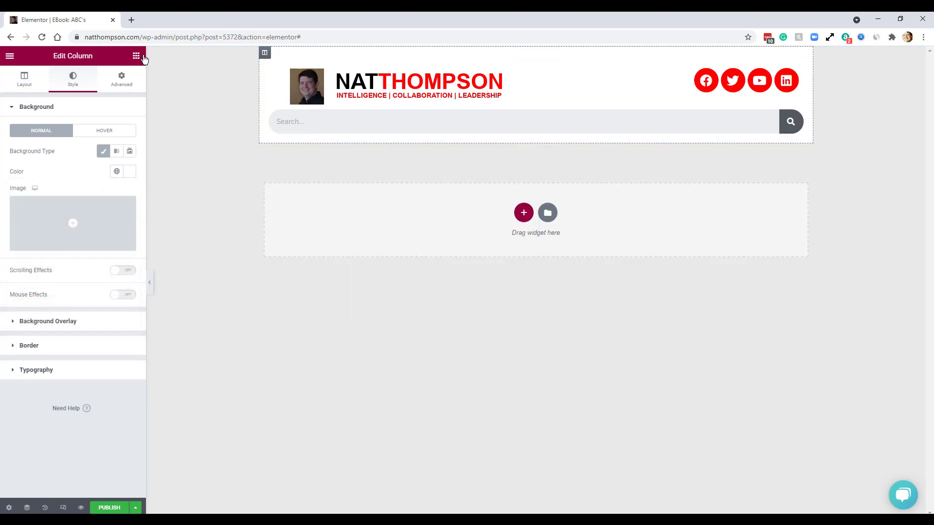
left_click(136, 57)
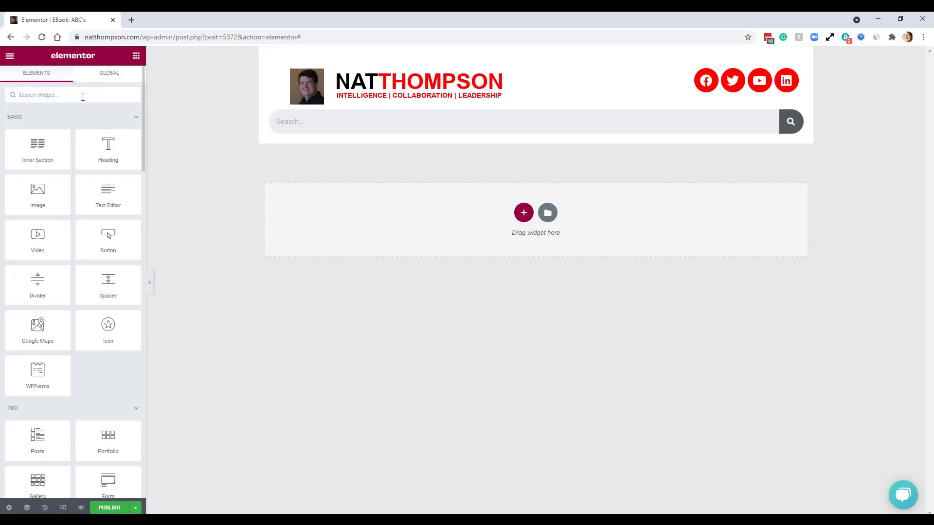
- Add a Shortcode widget under the header with [wpforms id="5371" title="false"] applied
left_click(83, 97)
type("short")
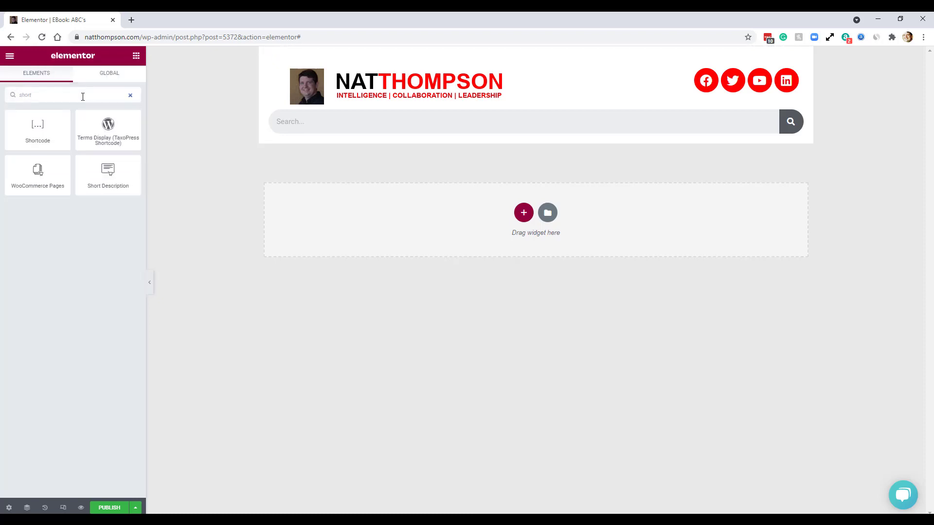
left_click_drag(43, 130, 341, 141)
left_click(81, 167)
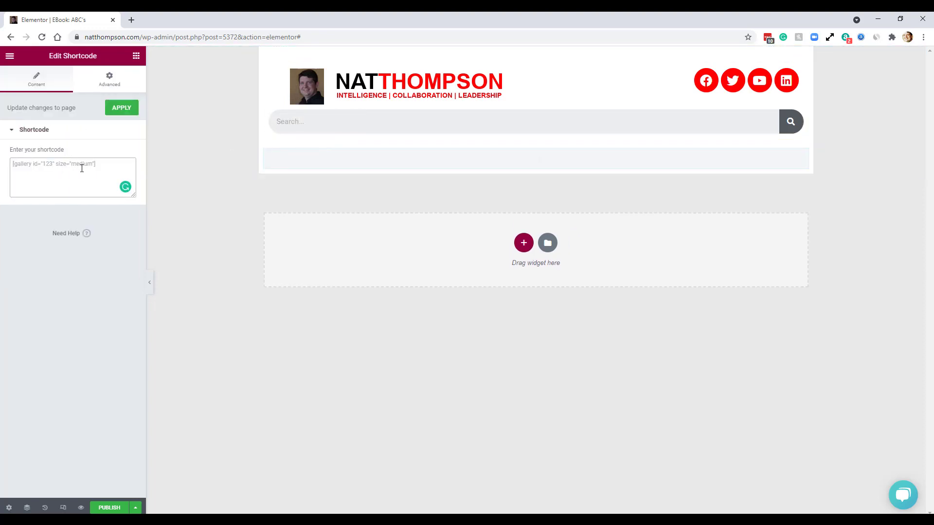
type("[wpforms id=\"5371\" title=\"false\"]")
left_click(117, 109)
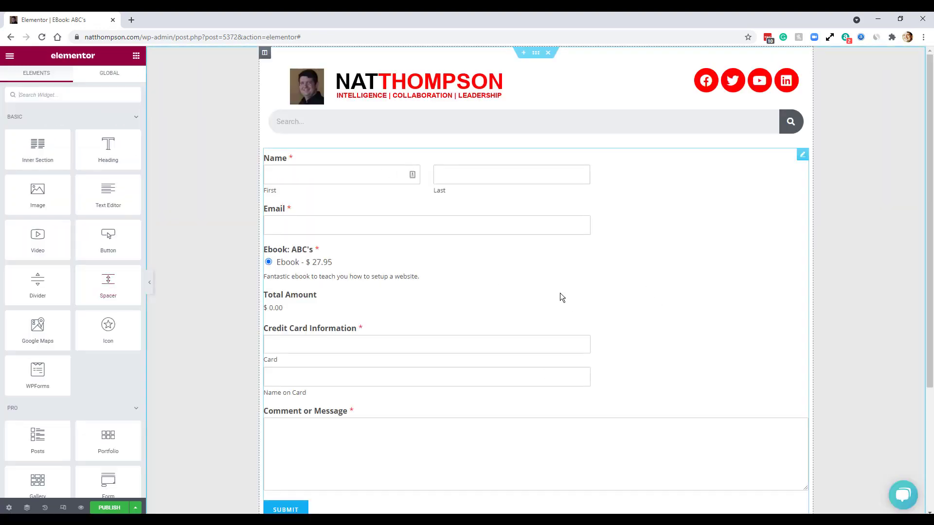
scroll(561, 298, "down", 5)
scroll(561, 301, "up", 5)
- Publish the EBook: ABC's page and open its live version
left_click(103, 509)
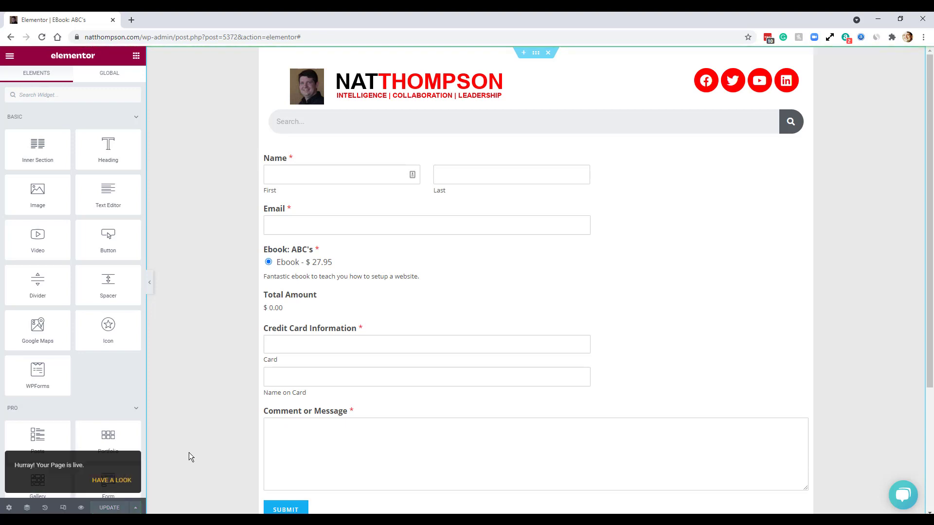
left_click(114, 481)
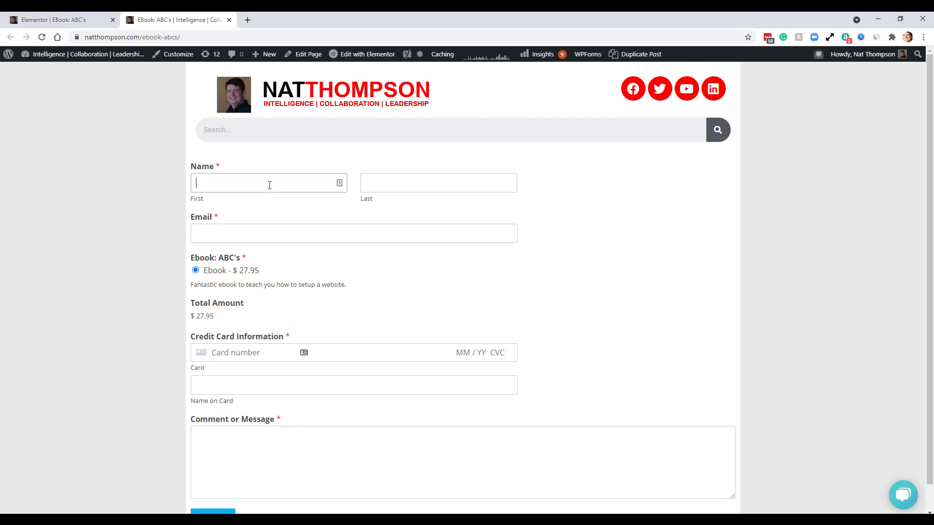
- Enter the buyer's first name, last name and e-mail address in the form
key("Tab")
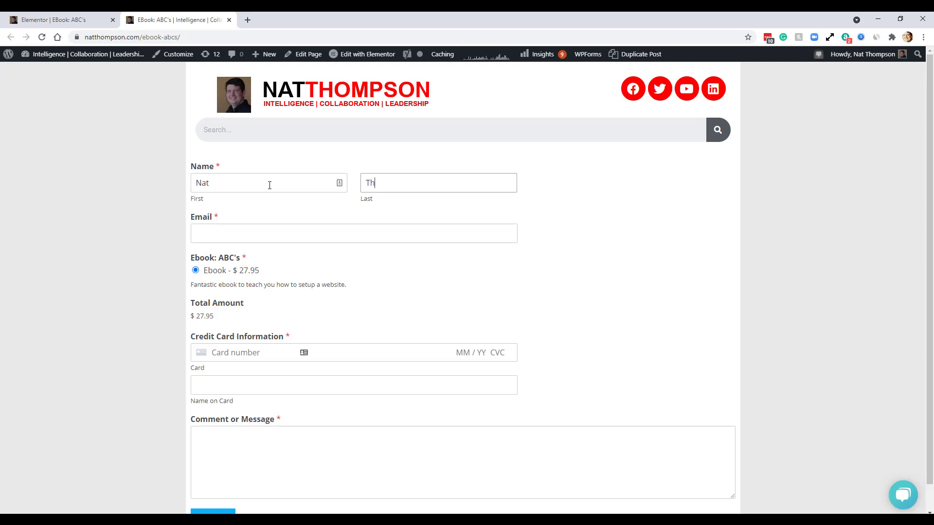
key("Tab")
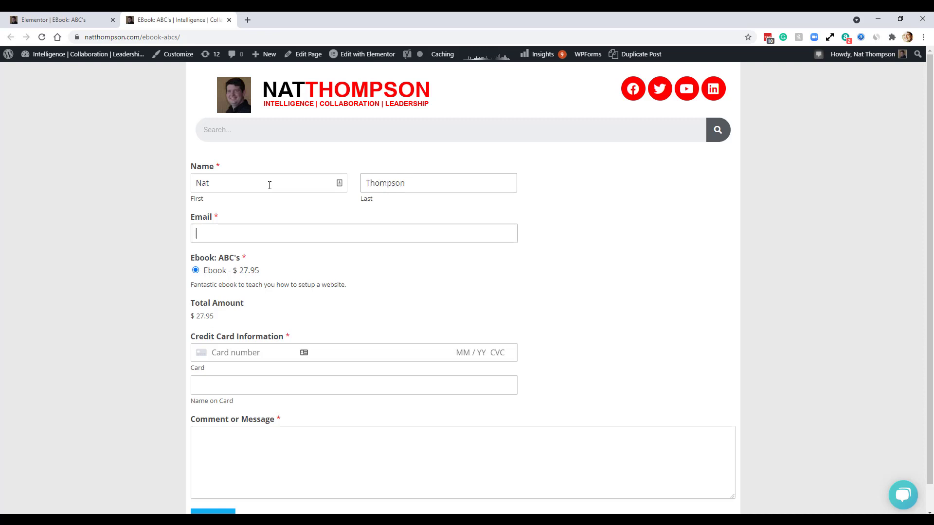
key("Tab")
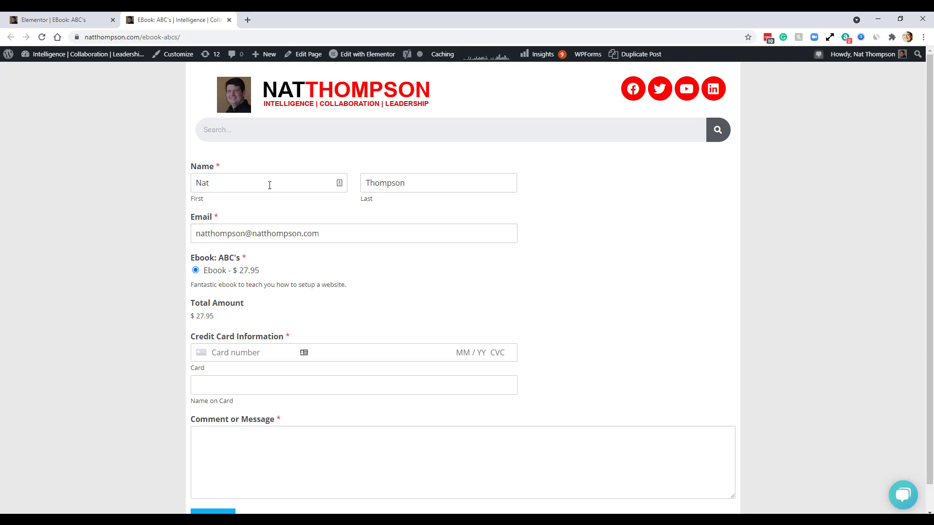
- Move through the card number, Name on Card and Comment fields, dismissing saved-card suggestions
left_click(228, 352)
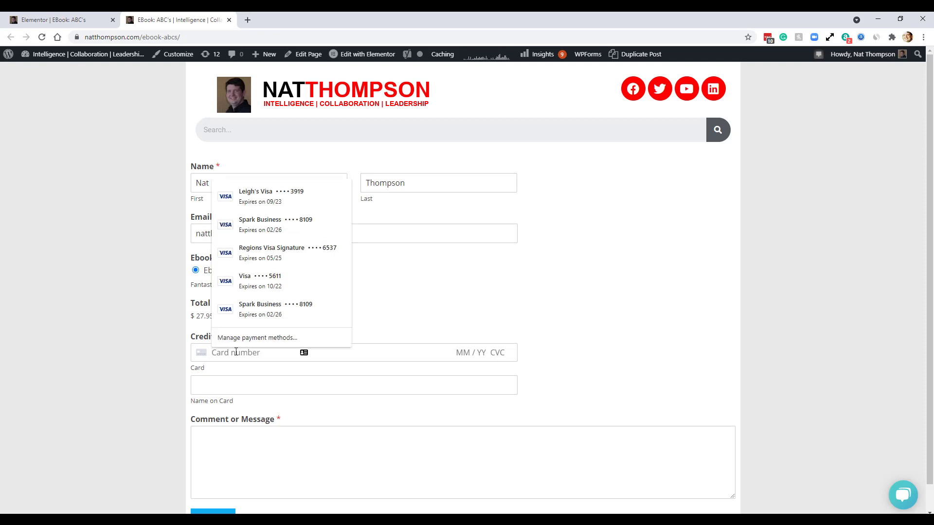
left_click(98, 336)
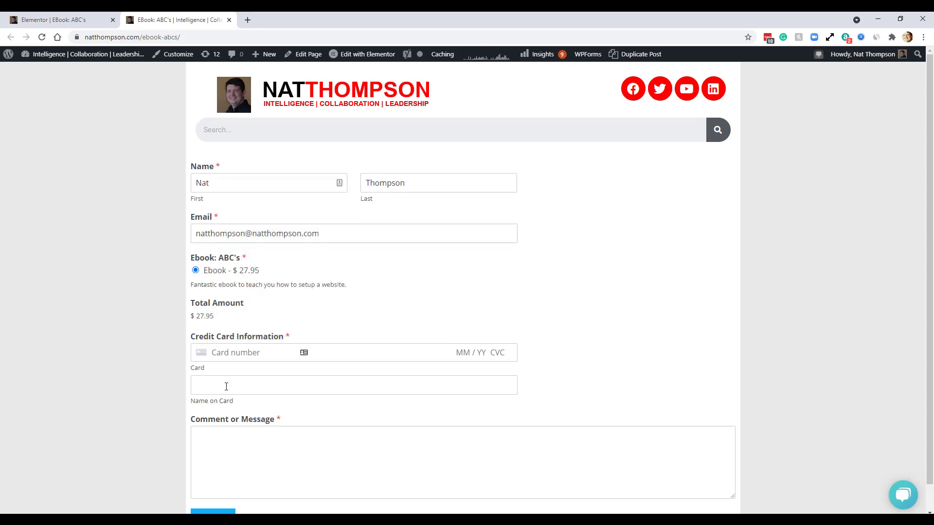
left_click(258, 389)
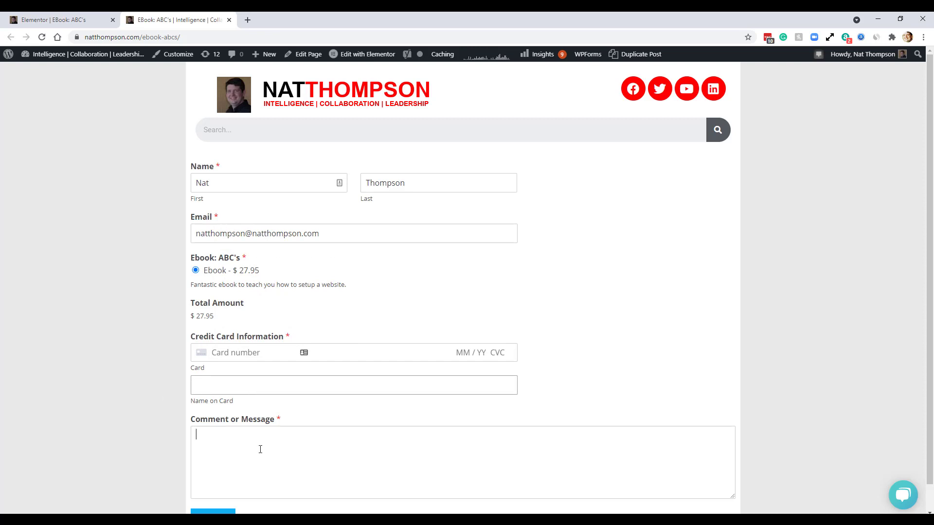
scroll(258, 444, "down", 1)
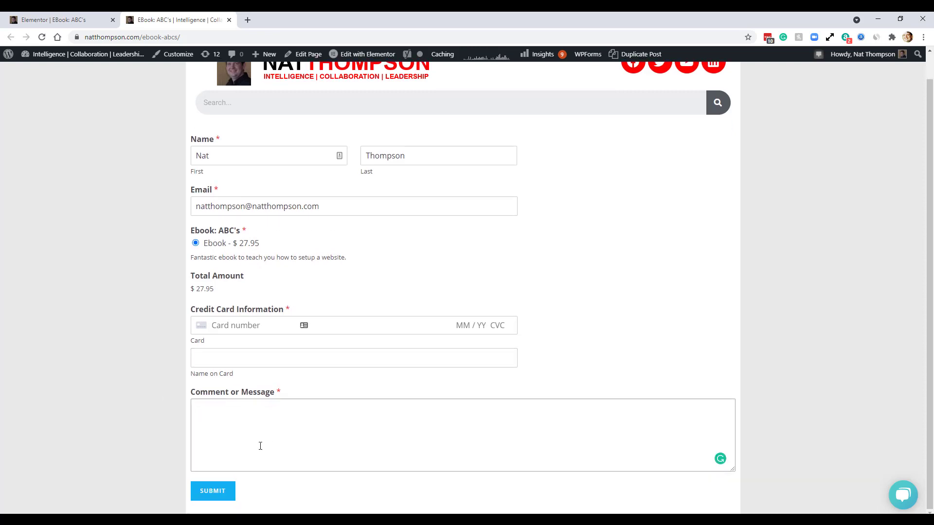
left_click(222, 491)
scroll(818, 287, "up", 1)
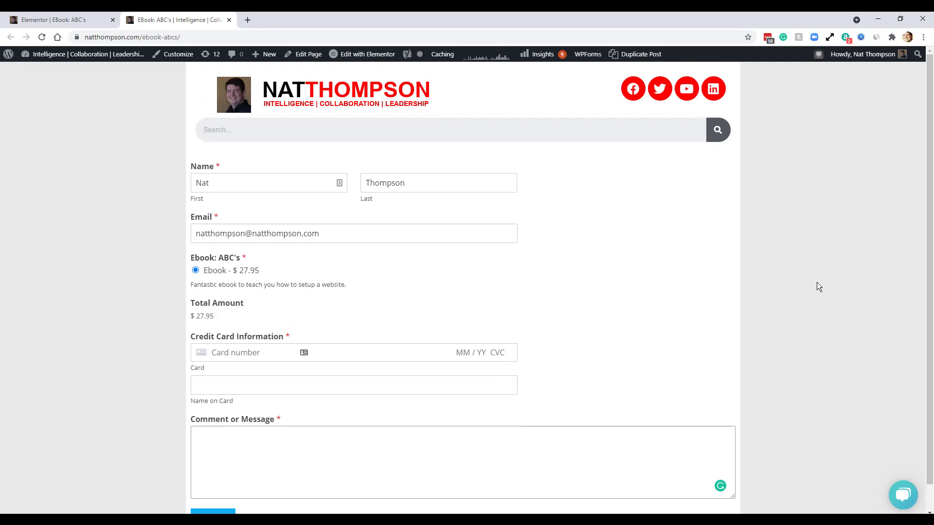